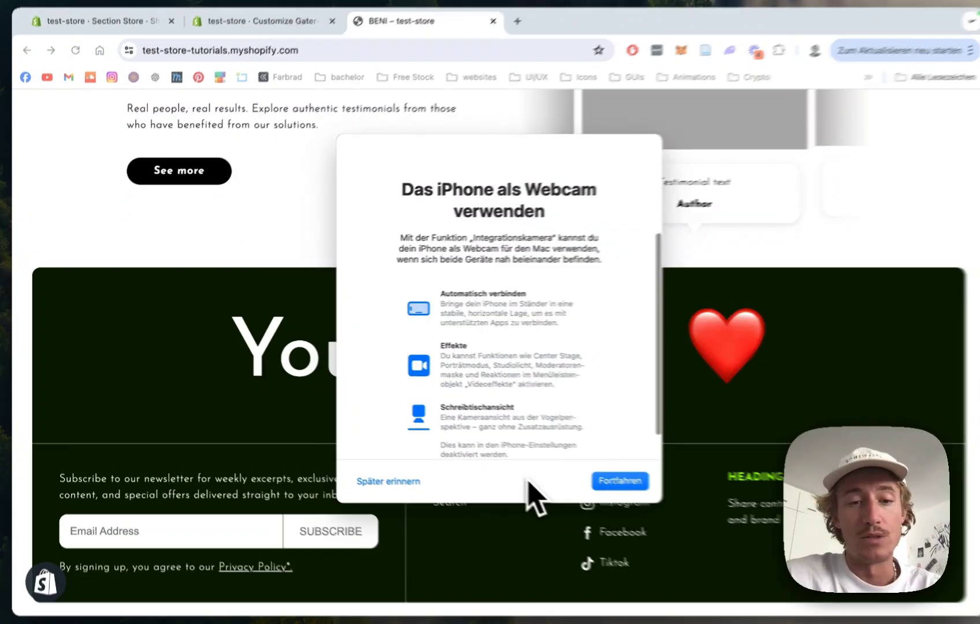
Dismiss the webcam prompt with 'Später erinnern' to reveal the Your Footer storefront section
left_click(404, 484)
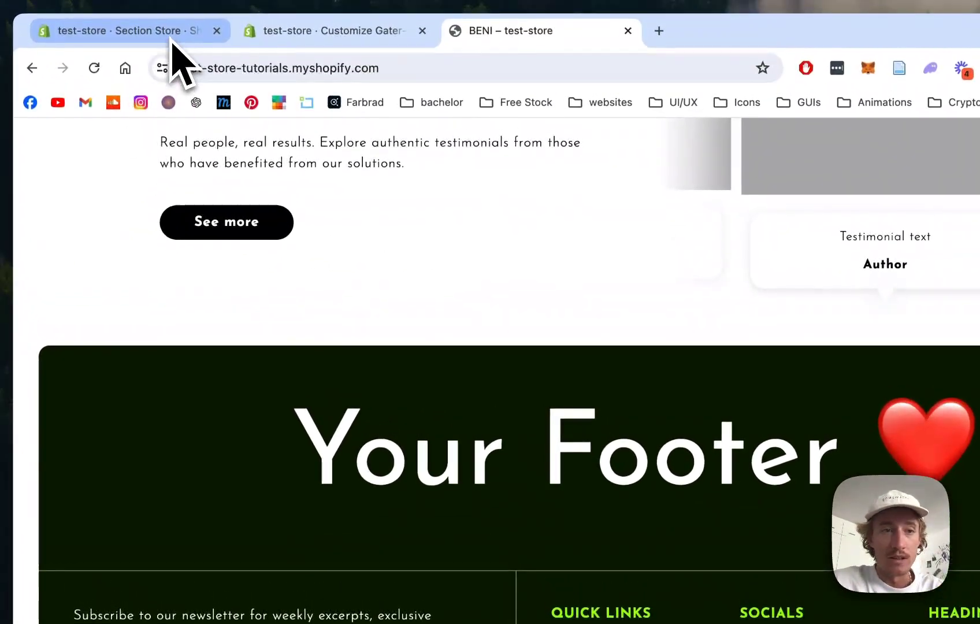
Search the Section Store for 'footer' and browse the $9 Footer #1–#8 results
left_click(171, 36)
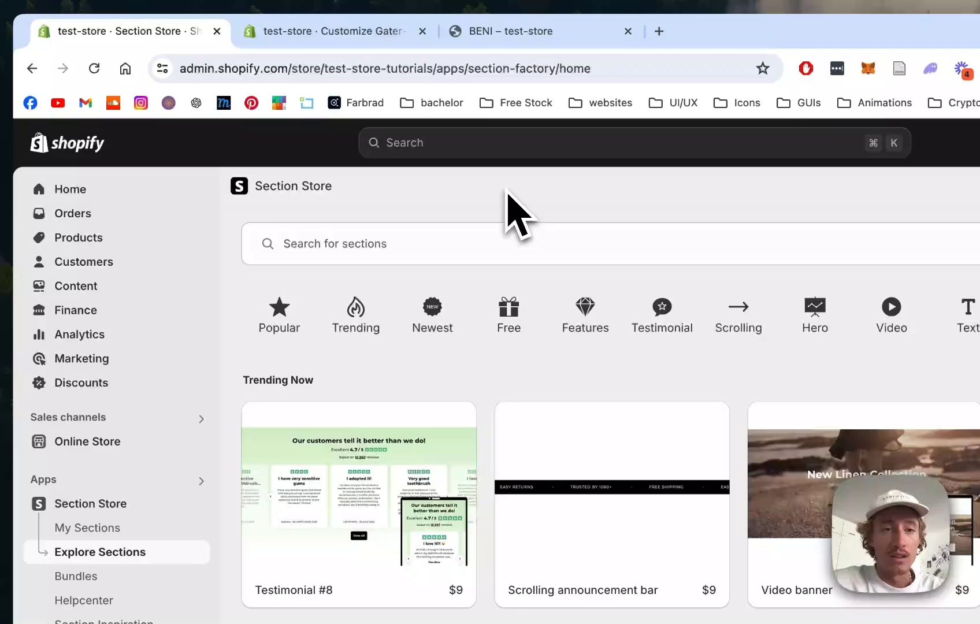
left_click(425, 247)
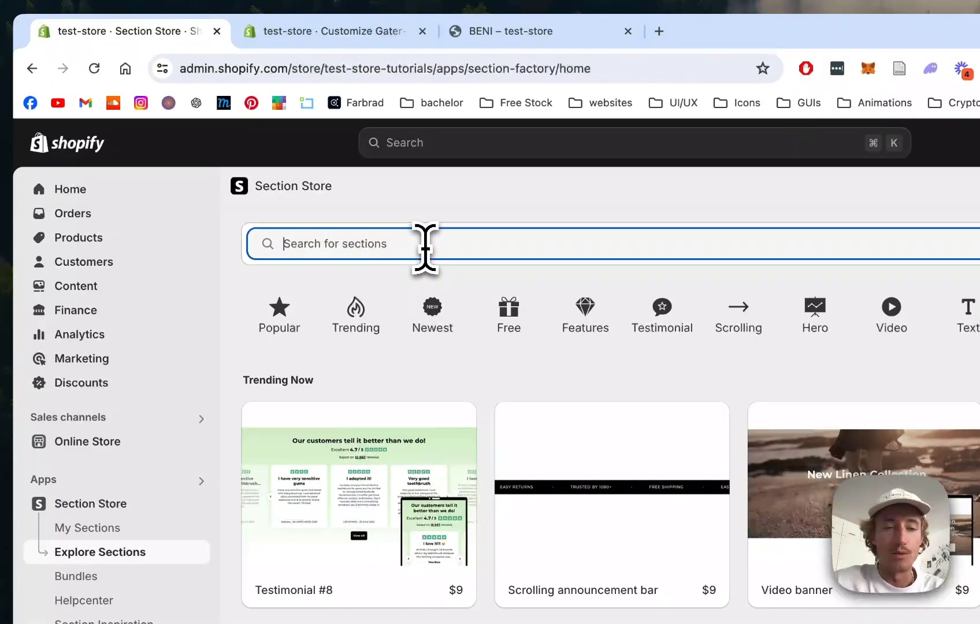
type("footer")
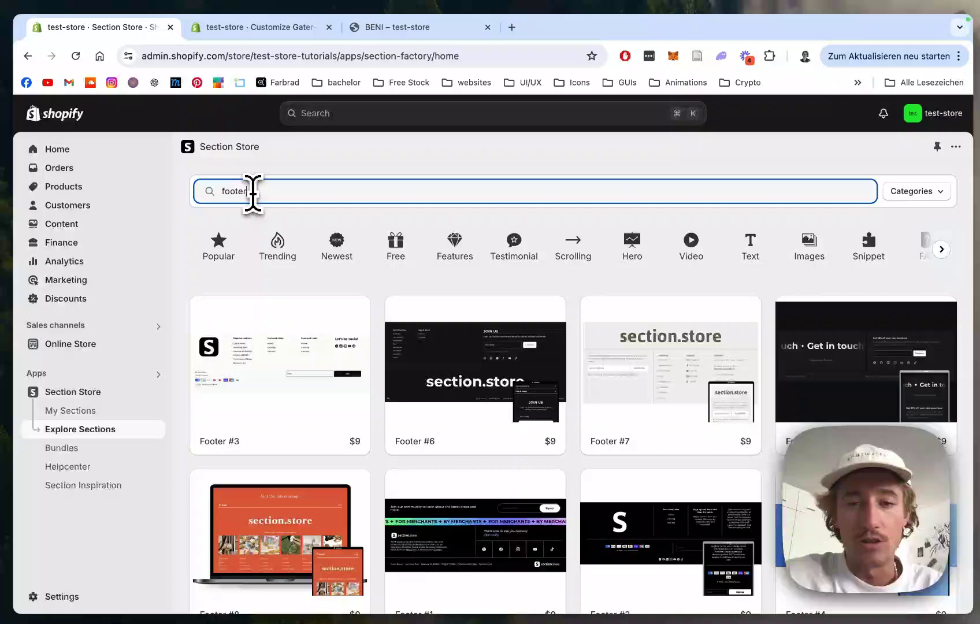
scroll(612, 280, "down", 1)
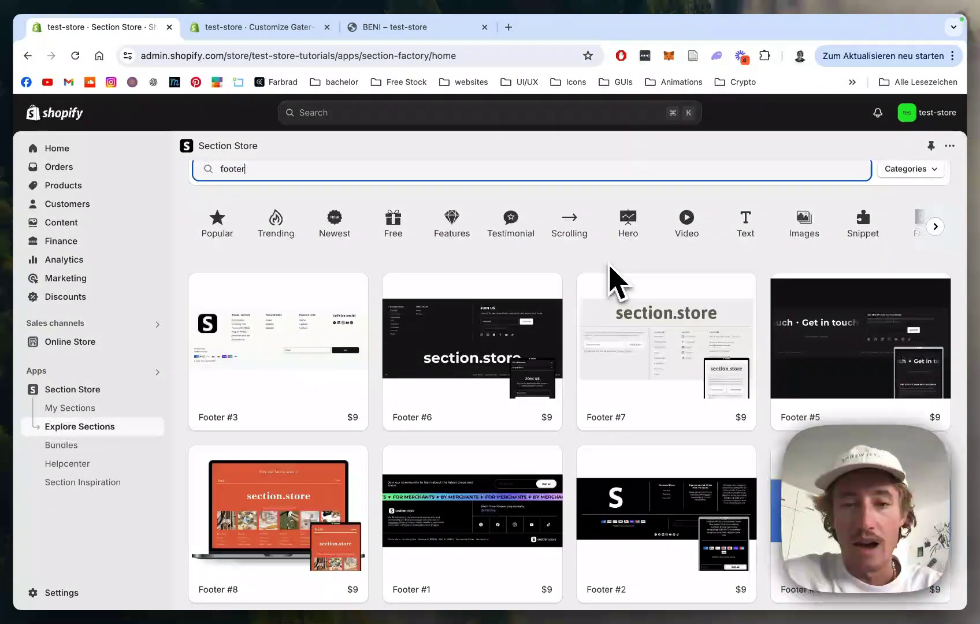
scroll(612, 280, "down", 5)
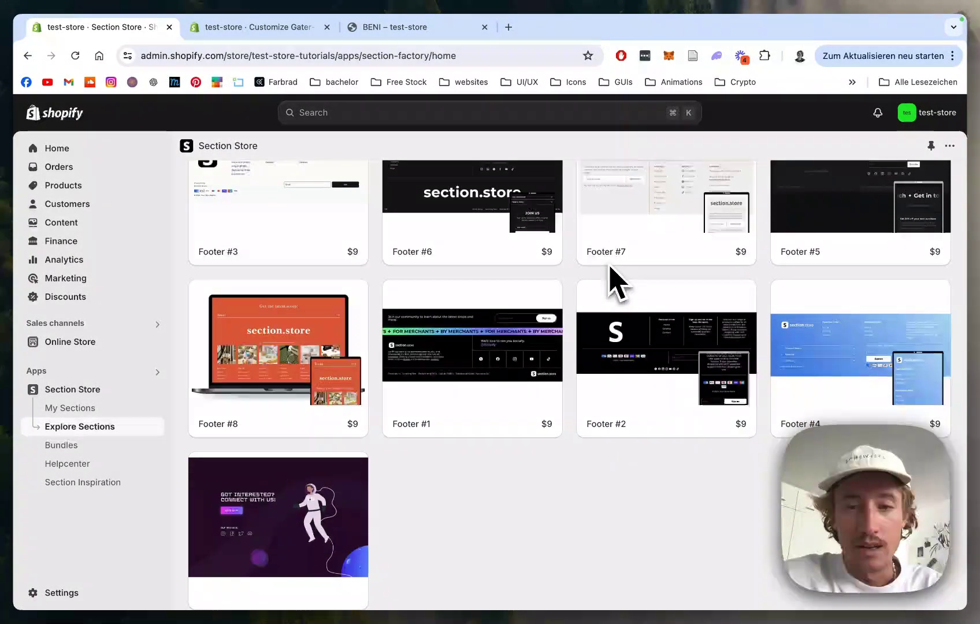
scroll(612, 280, "up", 3)
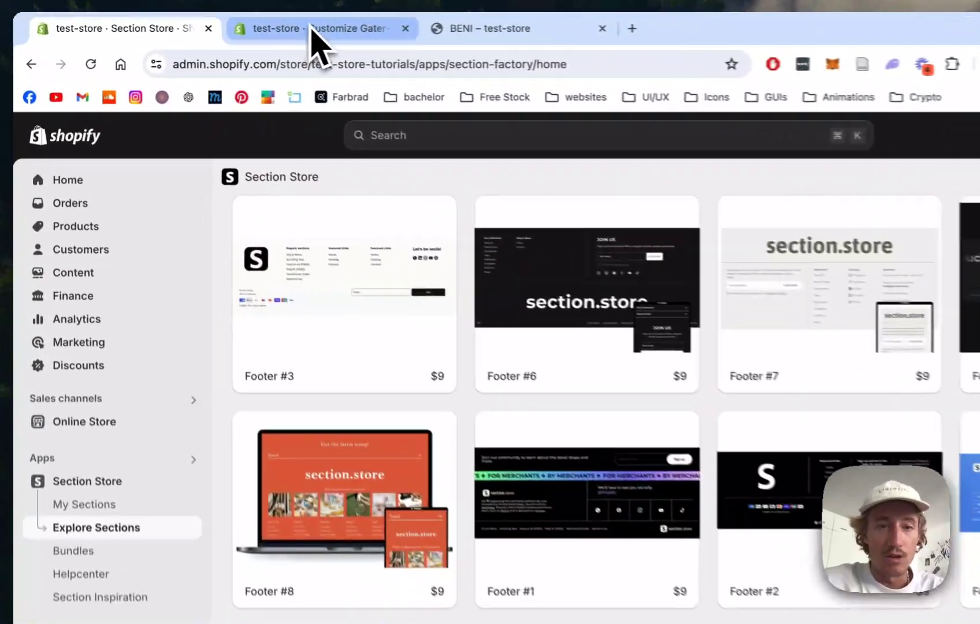
left_click(313, 27)
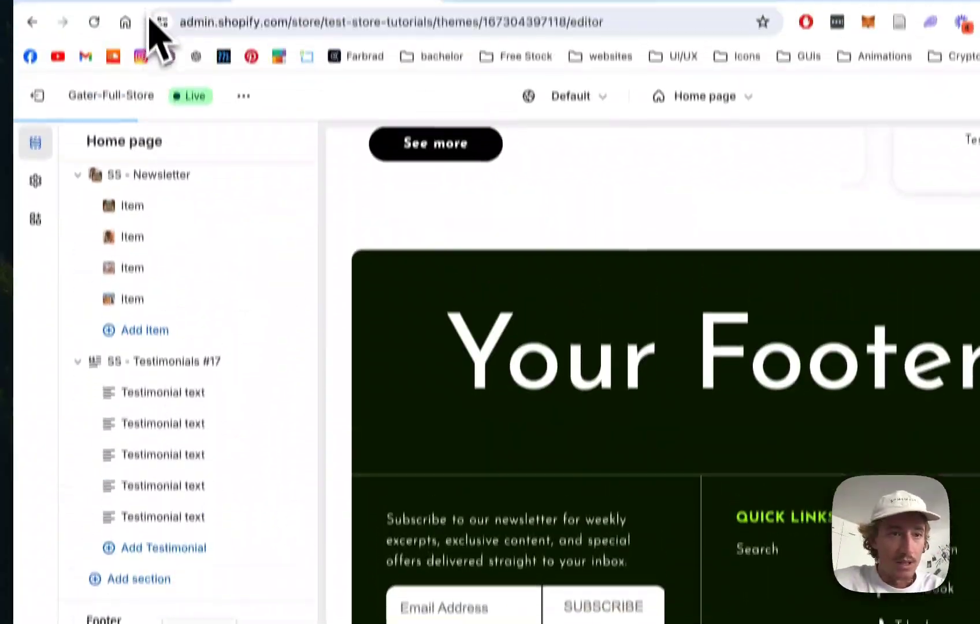
left_click(122, 28)
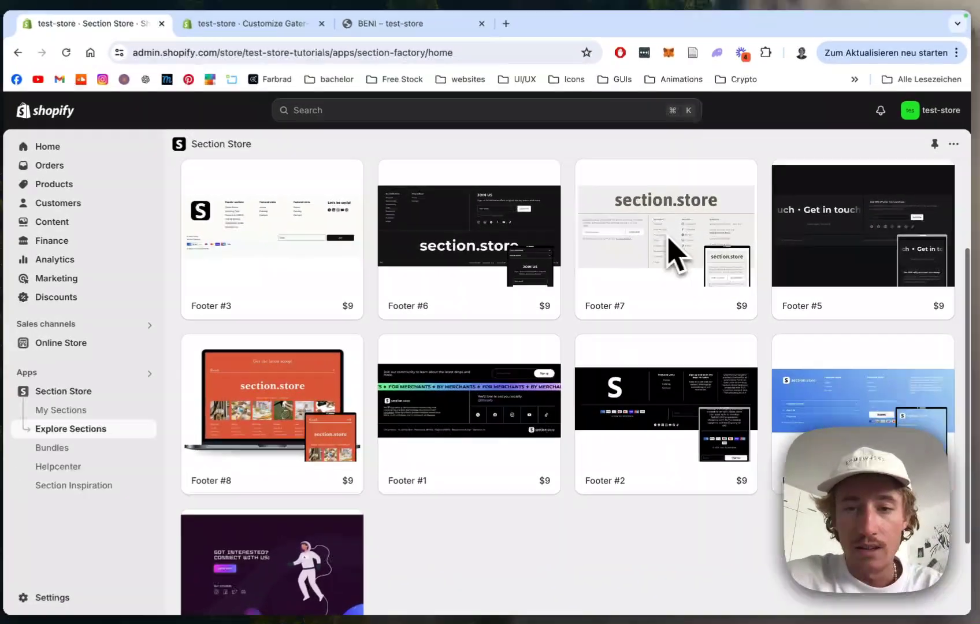
left_click(664, 237)
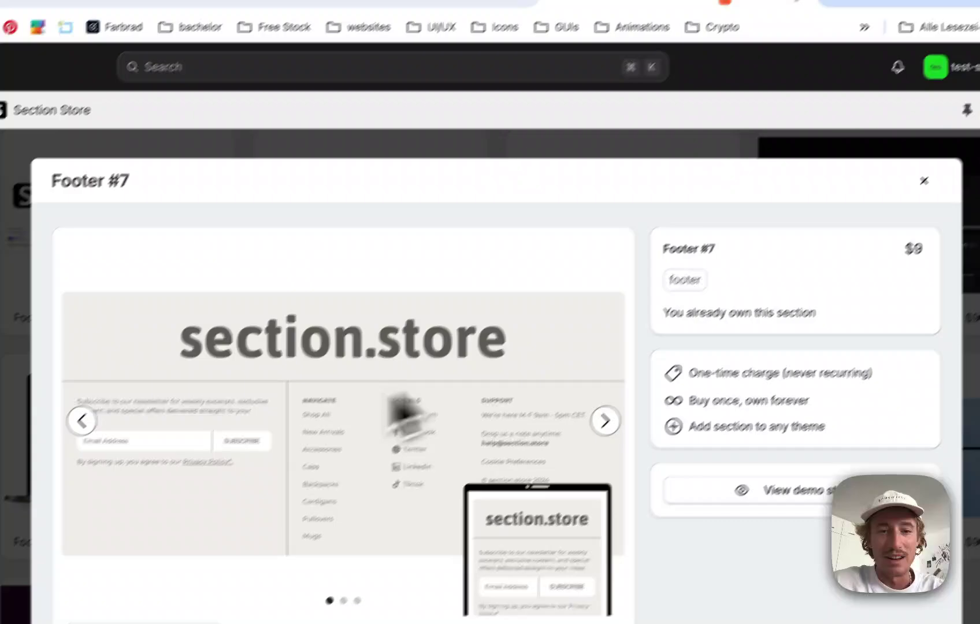
scroll(388, 327, "down", 2)
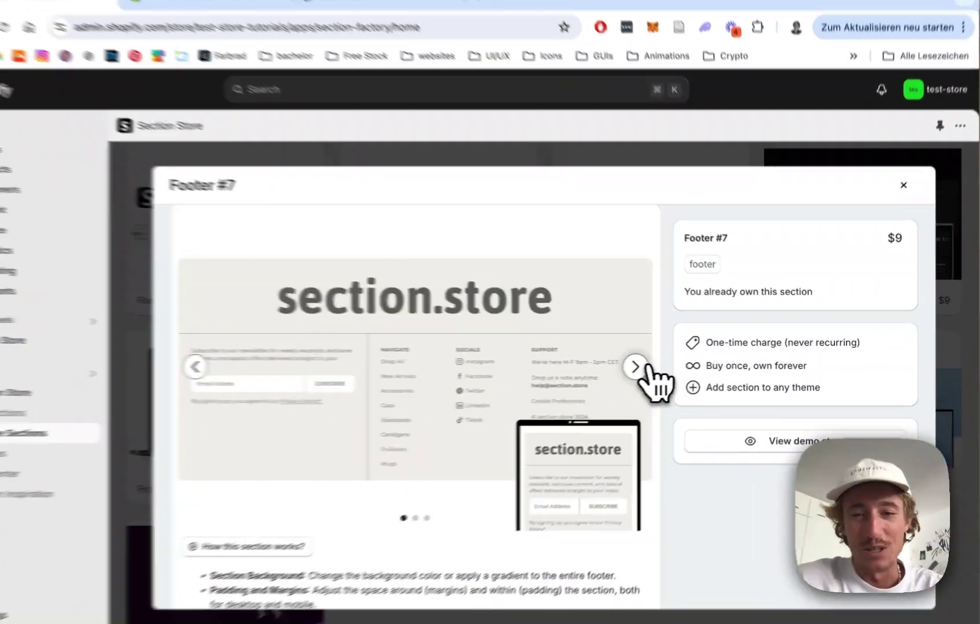
left_click(652, 365)
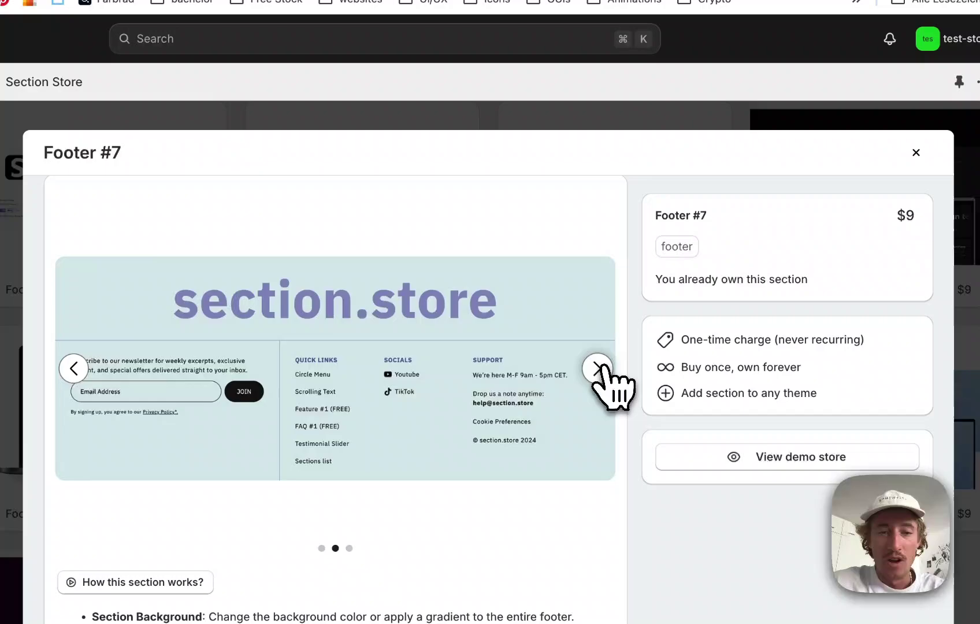
left_click(652, 366)
scroll(486, 474, "down", 4)
scroll(489, 457, "up", 4)
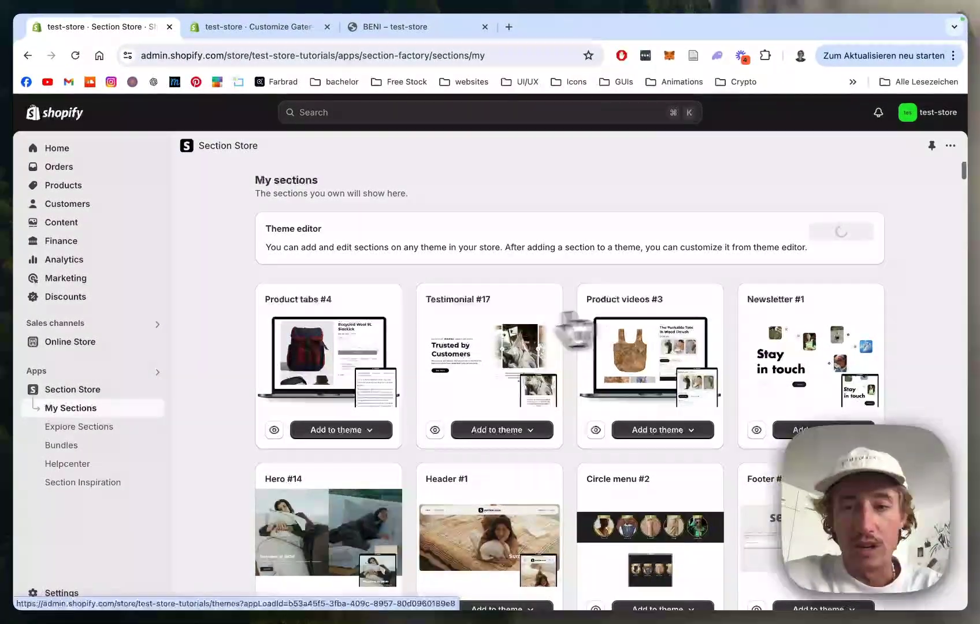
Add Footer #7 to the live Gater-Full-Store theme
scroll(631, 312, "down", 2)
scroll(632, 315, "down", 3)
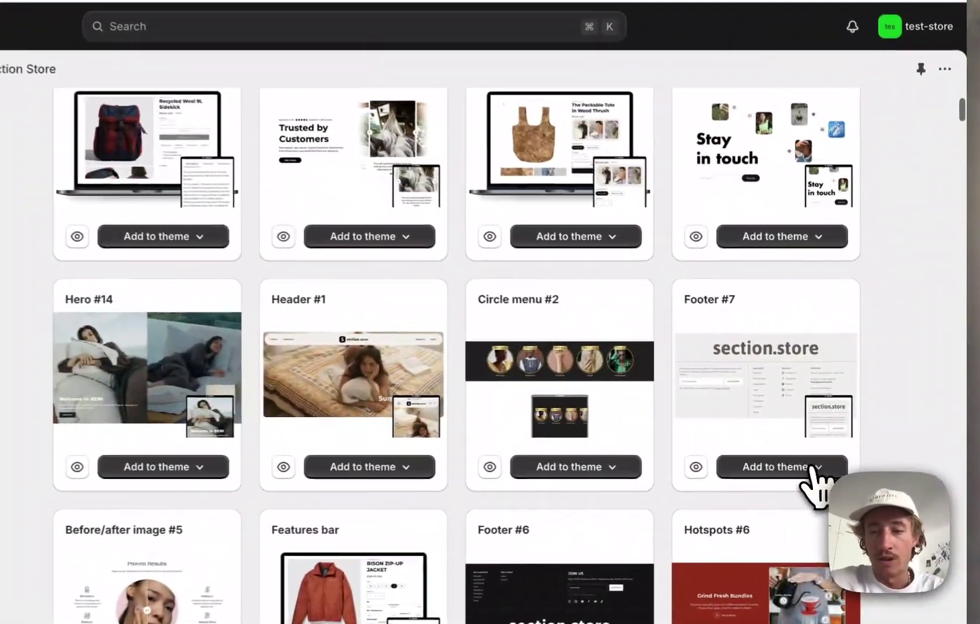
left_click(811, 468)
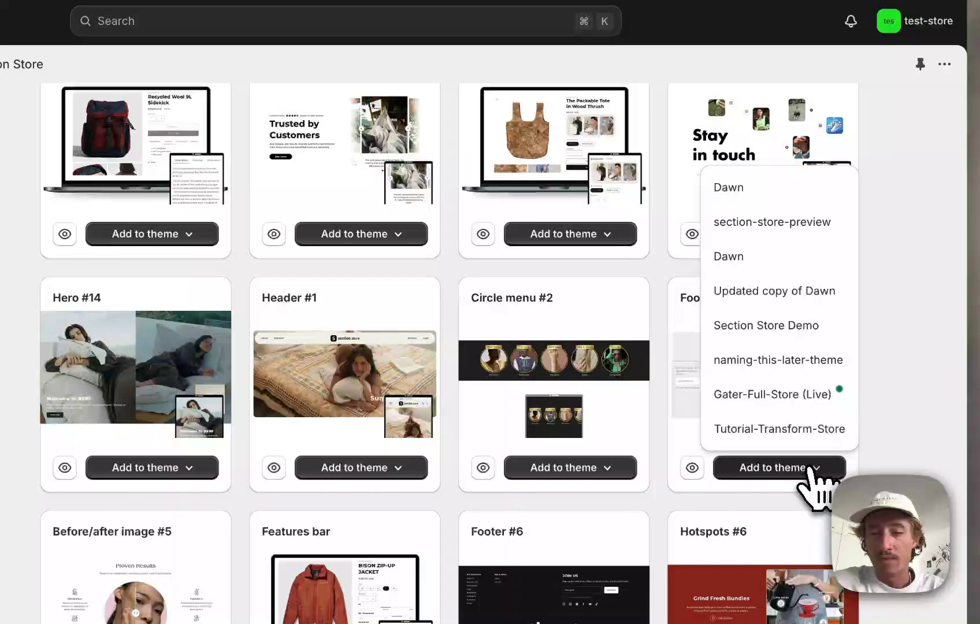
left_click(782, 393)
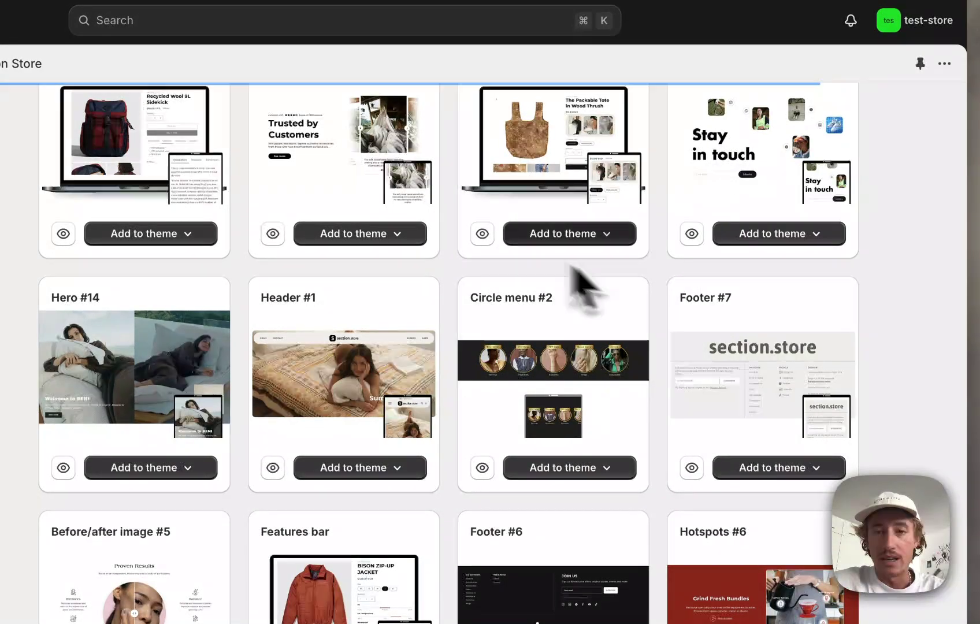
Open Gater-Full-Store in the theme editor to show SS - Footer #7 in the Footer group
scroll(930, 339, "up", 4)
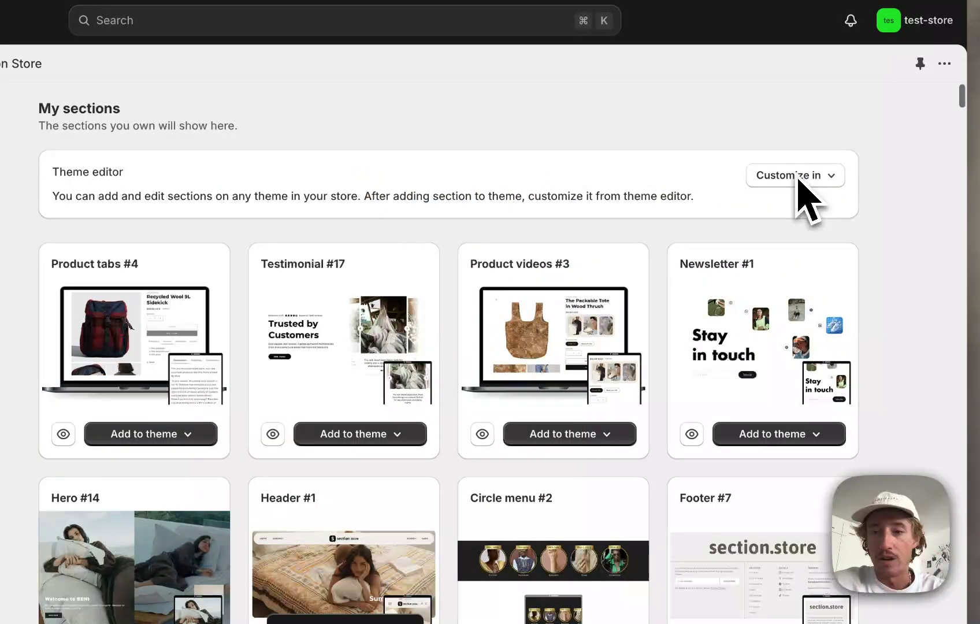
left_click(795, 180)
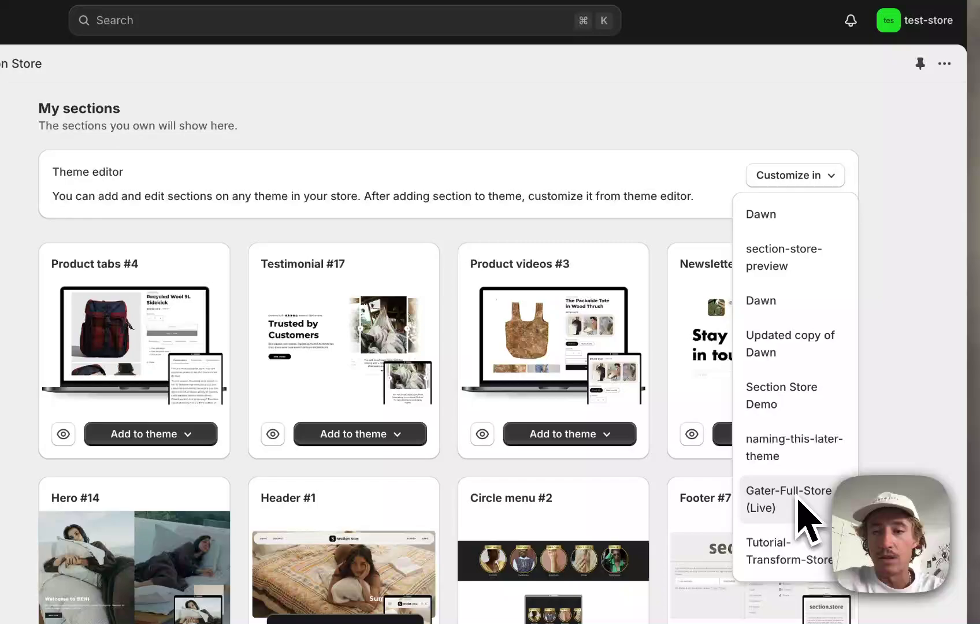
left_click(799, 501)
left_click(225, 26)
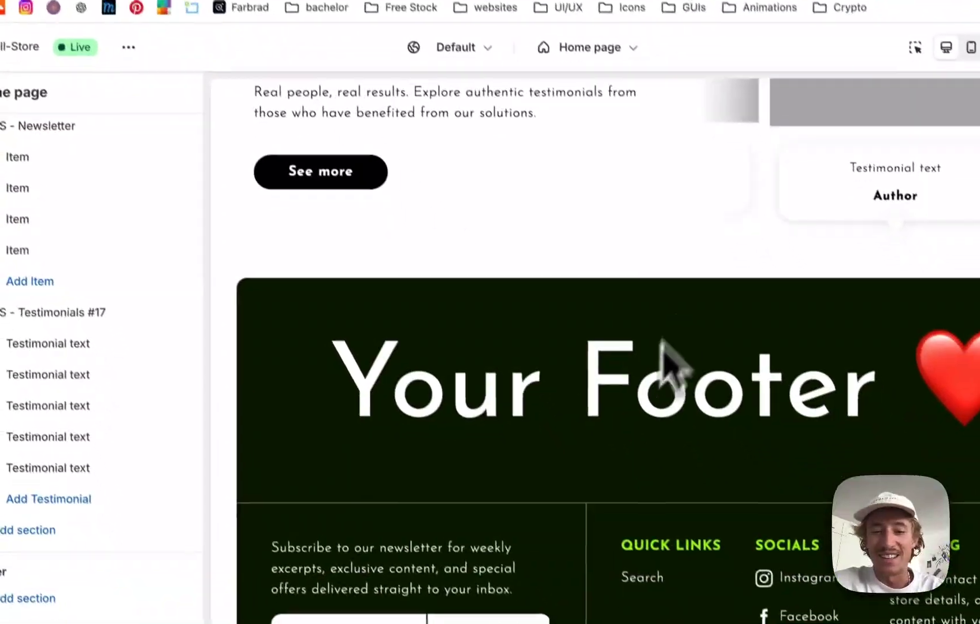
scroll(693, 456, "down", 2)
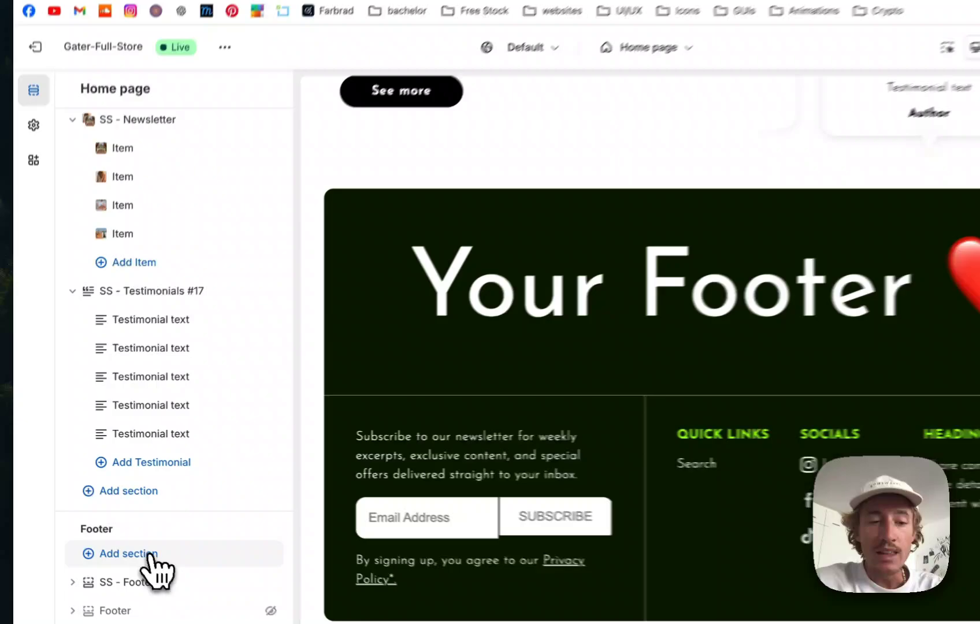
left_click(124, 535)
type("footer")
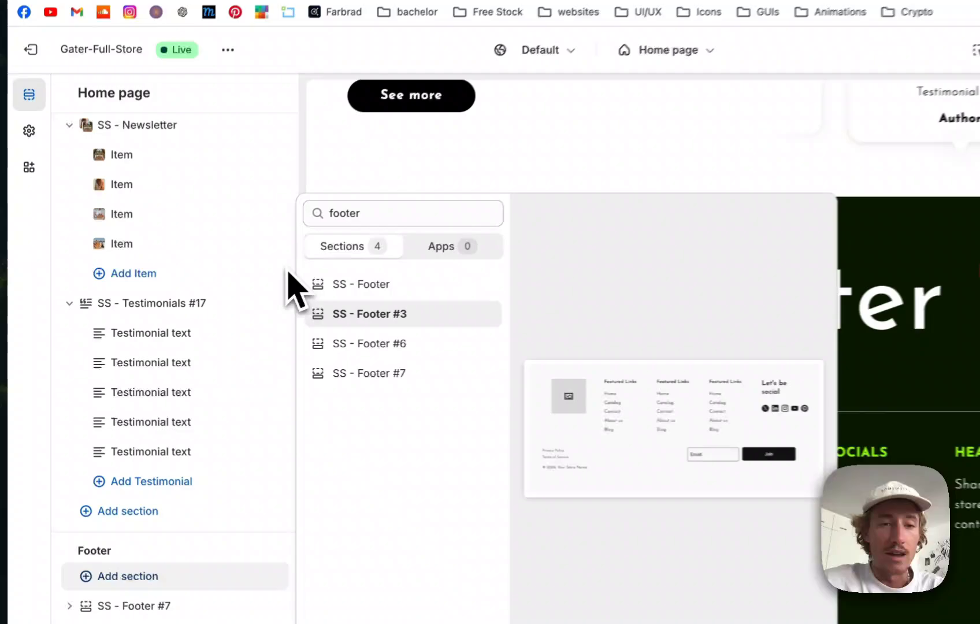
Open the SS - Footer #7 settings and adjust the footer's vertical padding
left_click(337, 212)
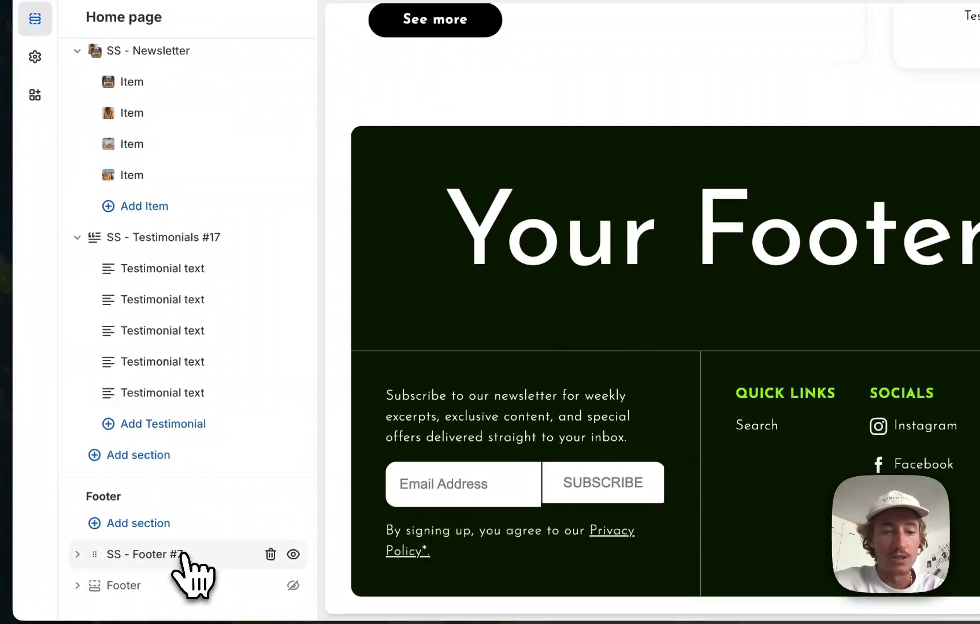
left_click(173, 595)
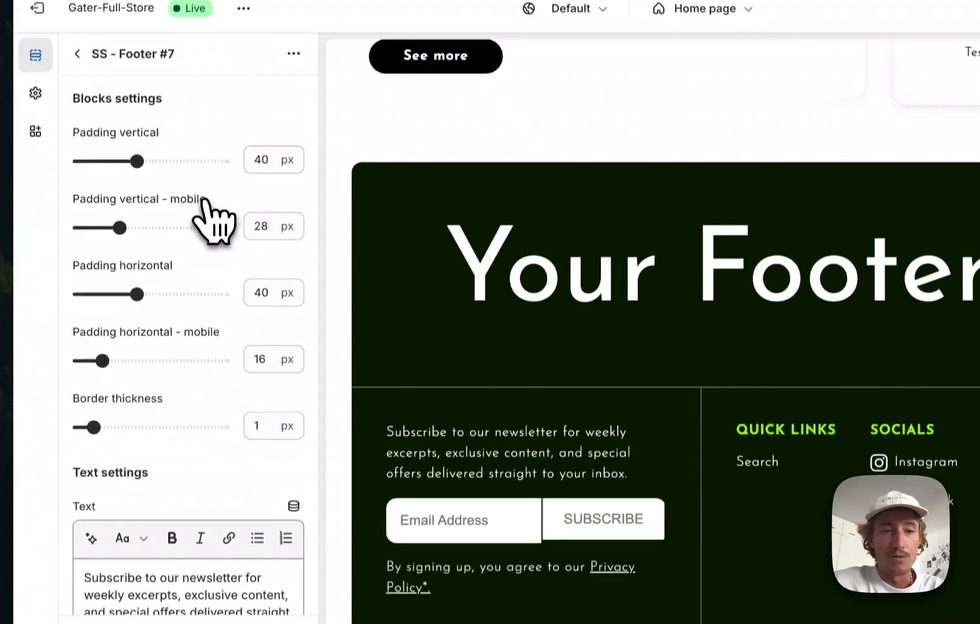
left_click_drag(137, 119, 110, 119)
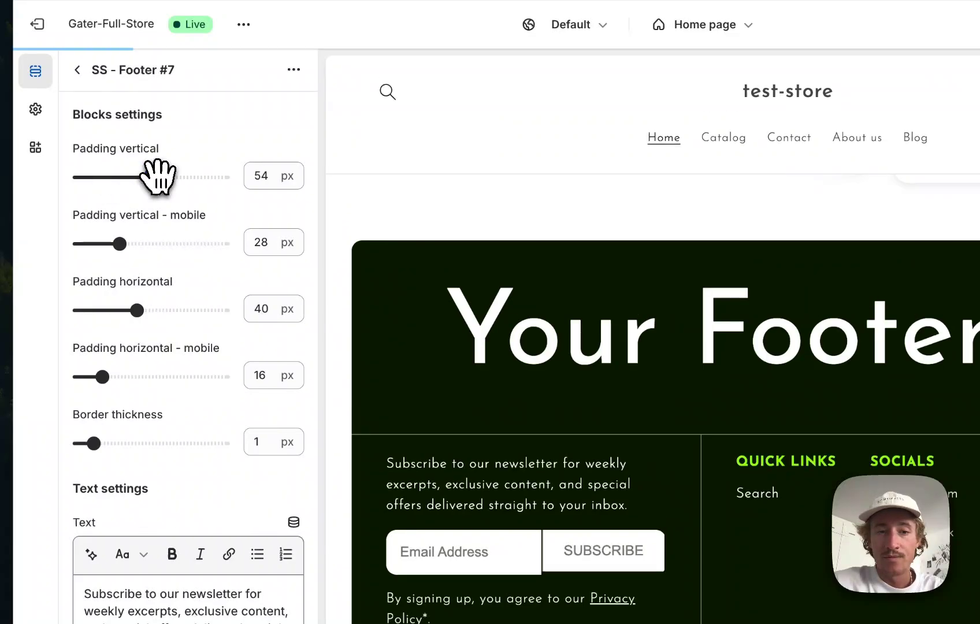
Replace the newsletter intro paragraph with 'This a changable text!'
scroll(243, 214, "down", 2)
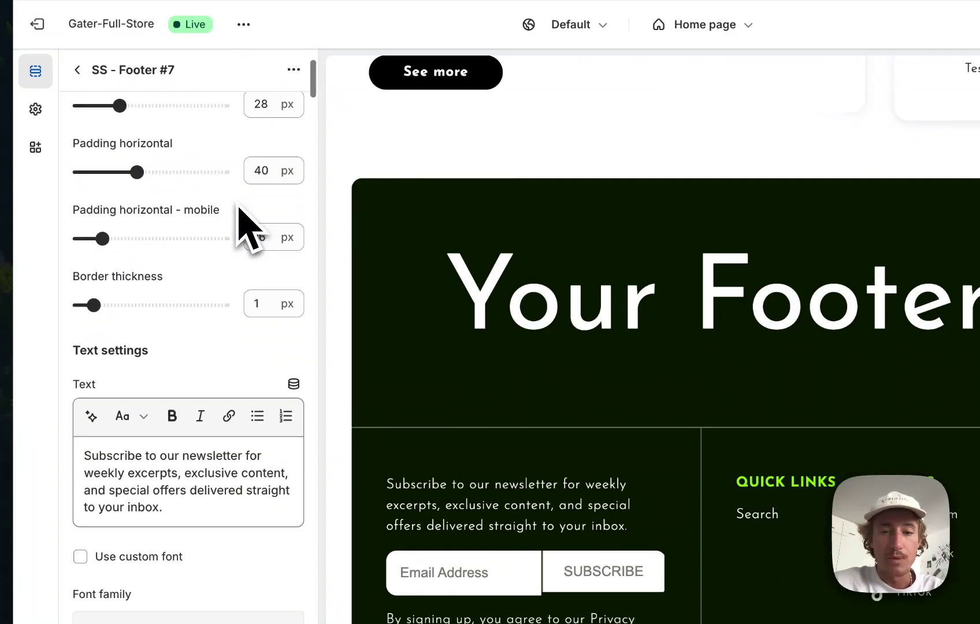
left_click_drag(166, 507, 63, 469)
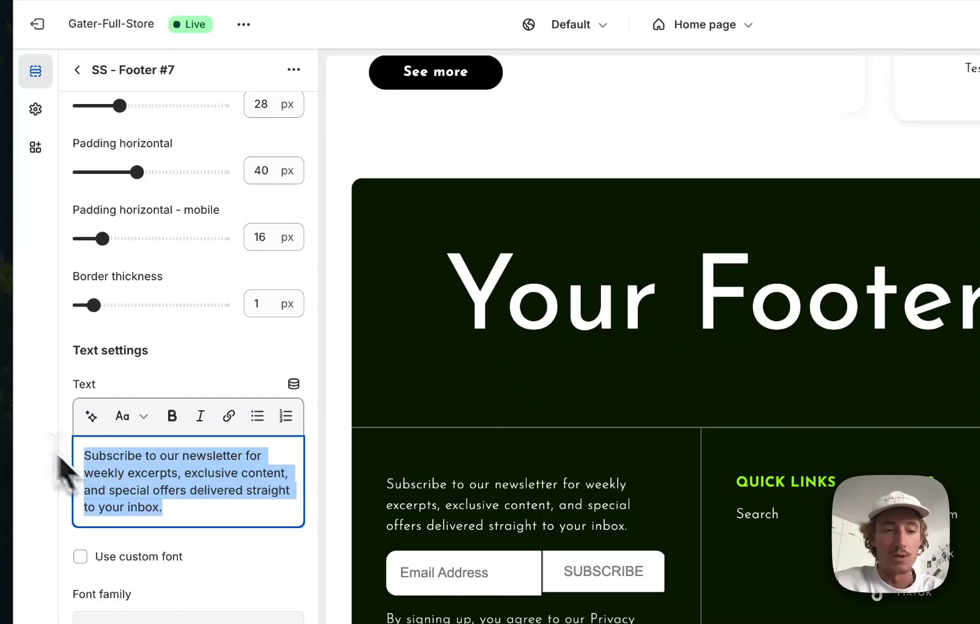
type("This a cha")
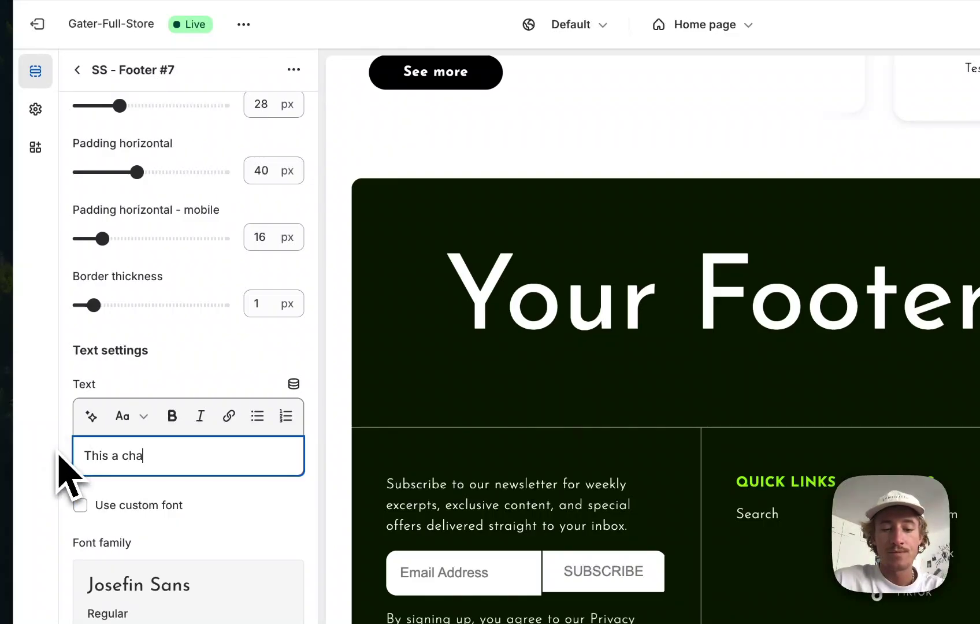
type("ngable text.!")
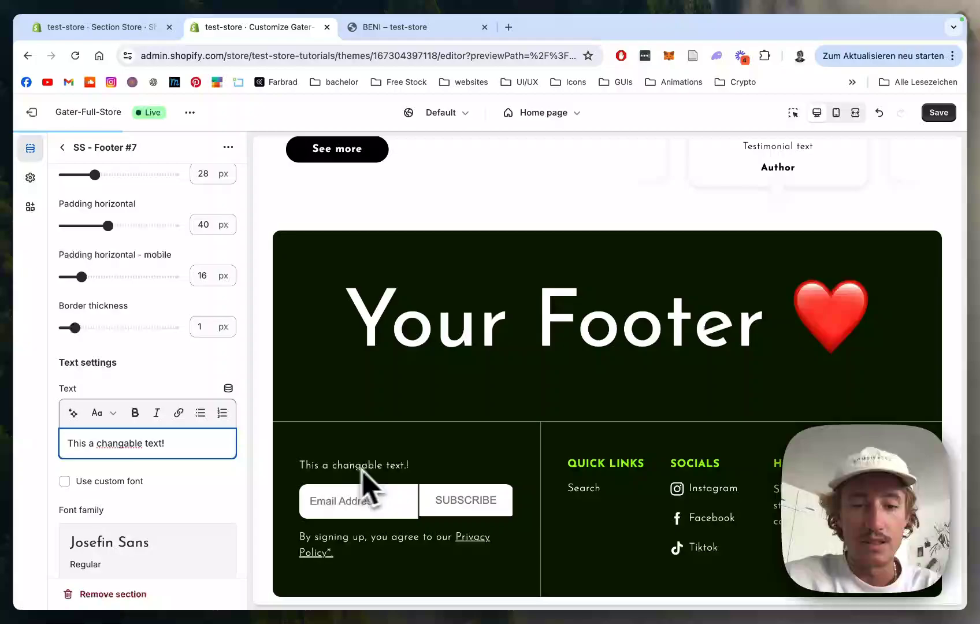
scroll(142, 453, "down", 2)
Apply the custom Josefin Sans font to the intro text at 20 px
left_click(66, 423)
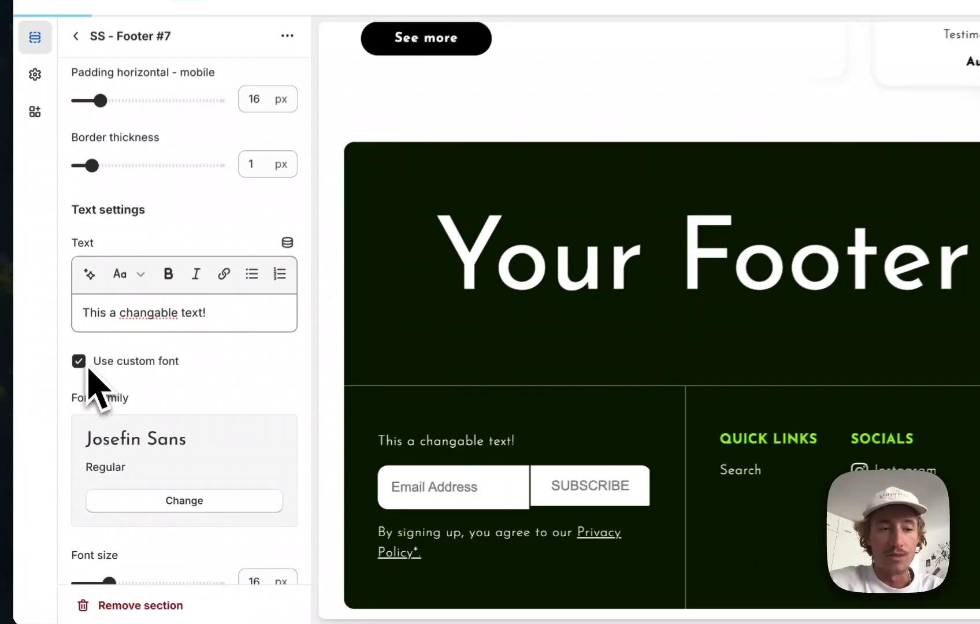
scroll(173, 323, "down", 3)
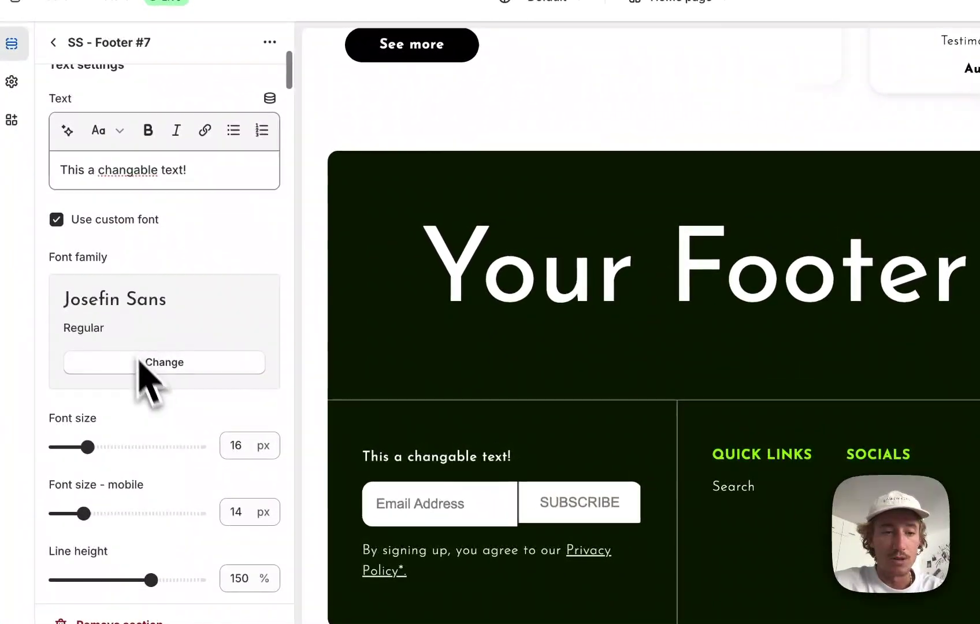
scroll(168, 346, "down", 3)
left_click_drag(88, 307, 98, 307)
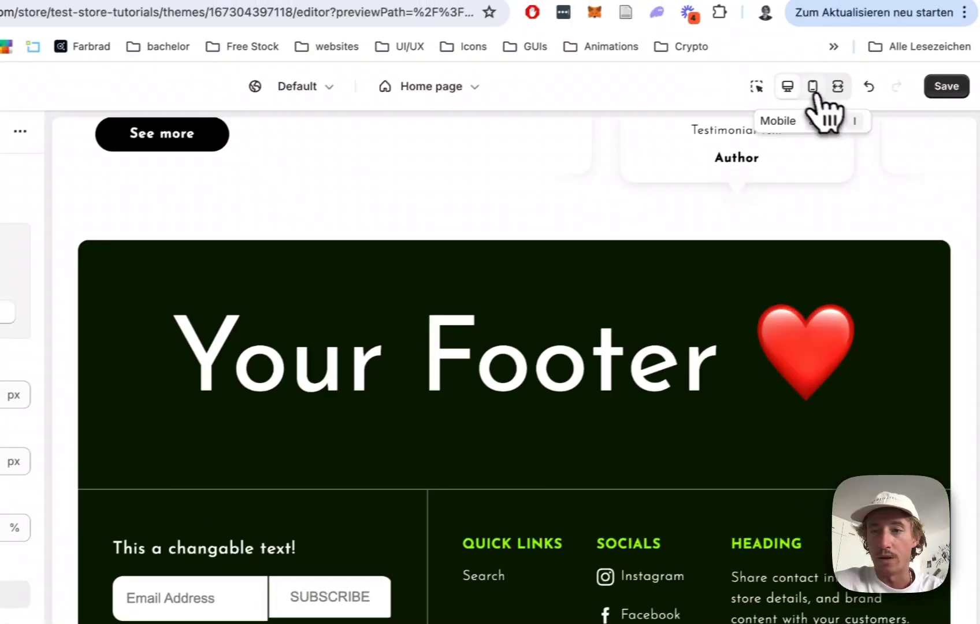
Check the footer in the mobile preview, then return to desktop width
left_click(811, 87)
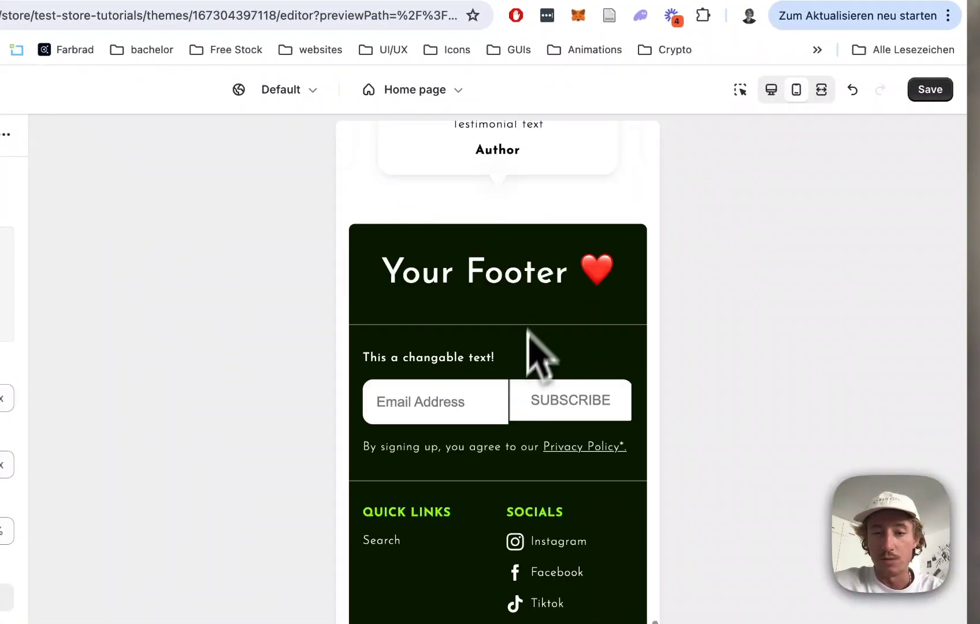
scroll(576, 502, "up", 1)
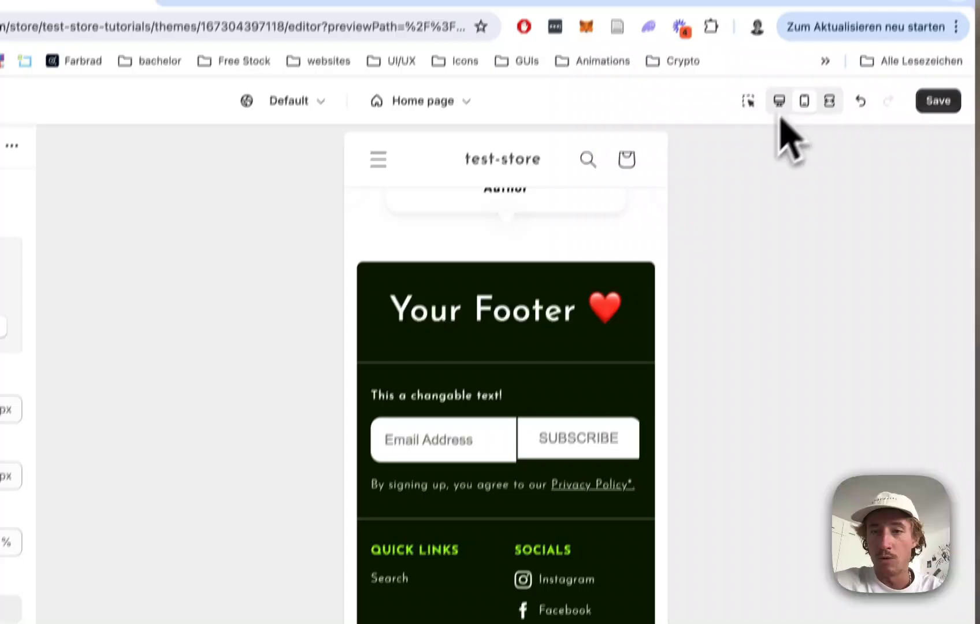
left_click(779, 100)
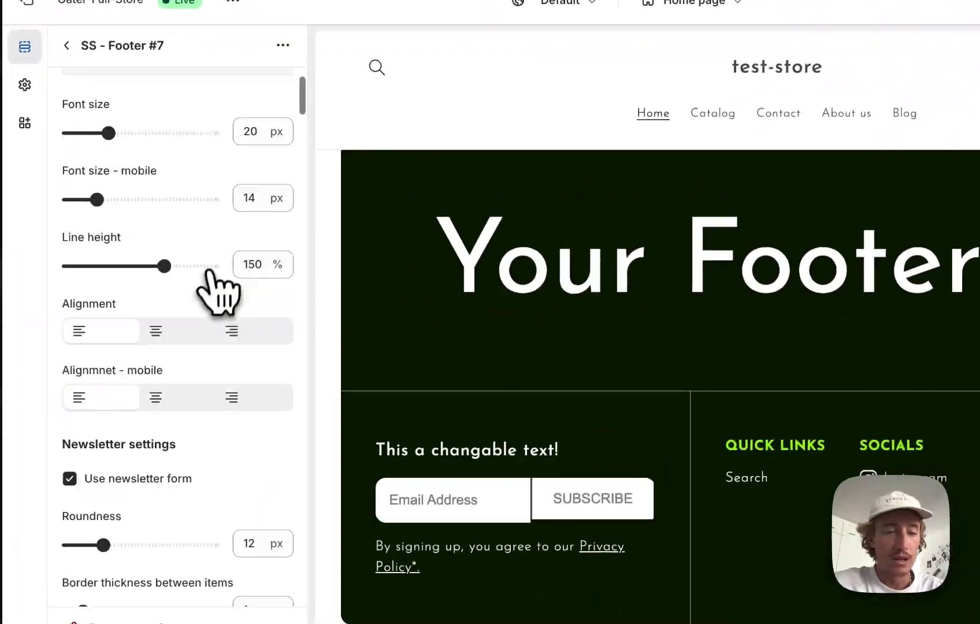
Round the newsletter form corners and set the border between field and button to 0 px
scroll(209, 274, "down", 5)
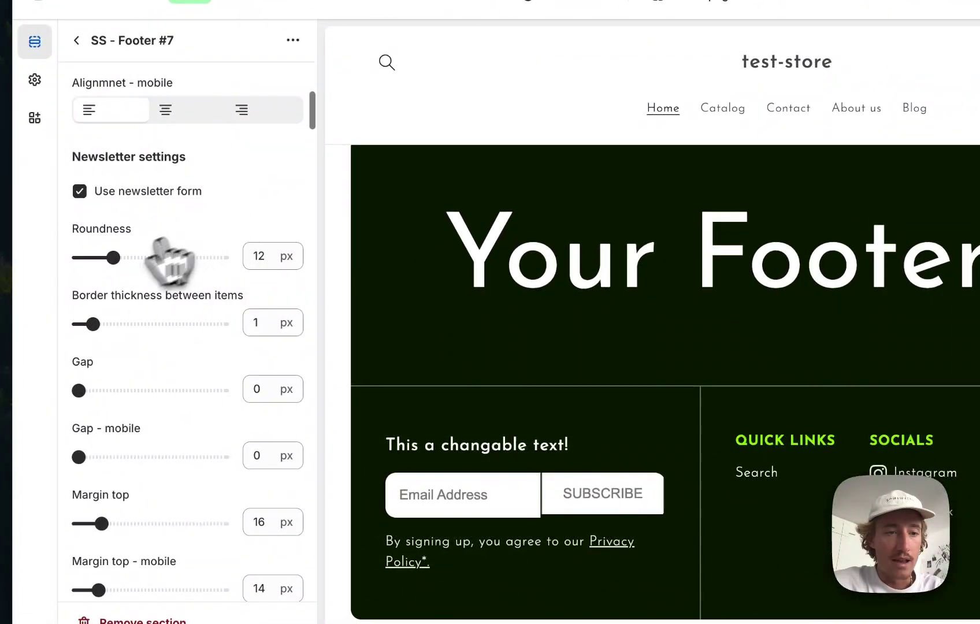
left_click_drag(163, 257, 146, 256)
scroll(186, 339, "up", 1)
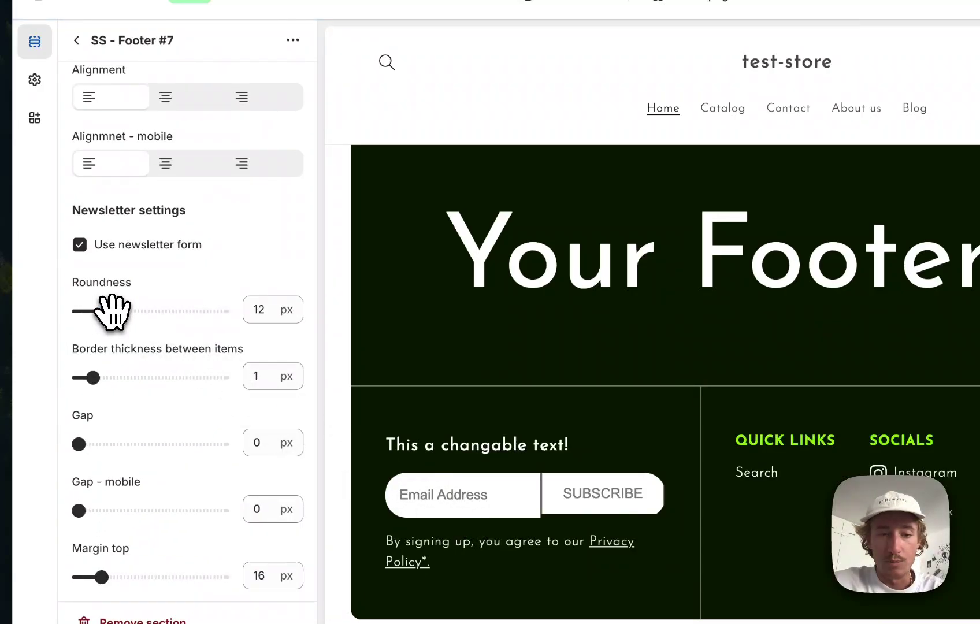
scroll(107, 306, "down", 2)
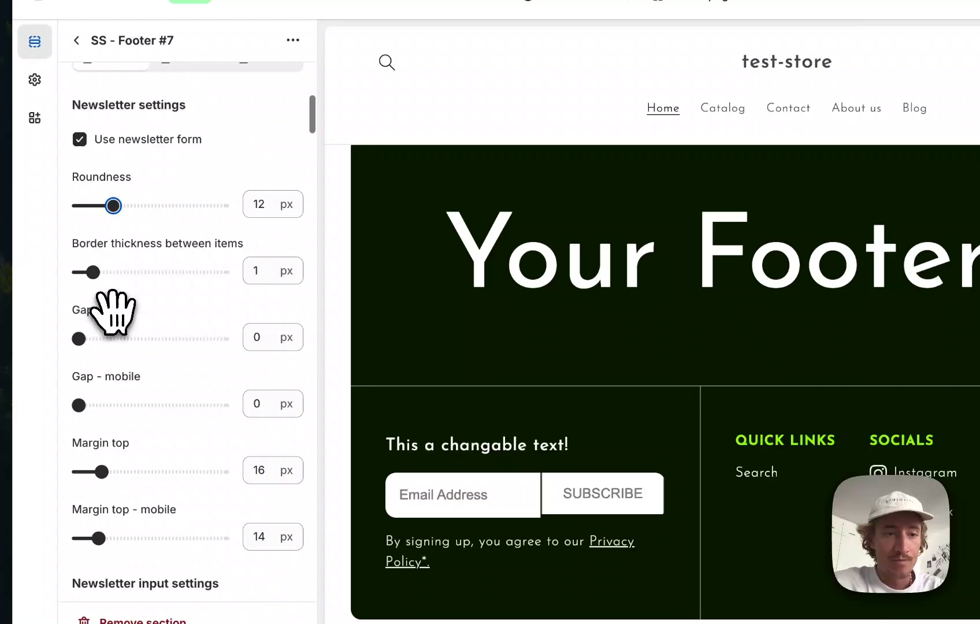
left_click_drag(90, 252, 72, 252)
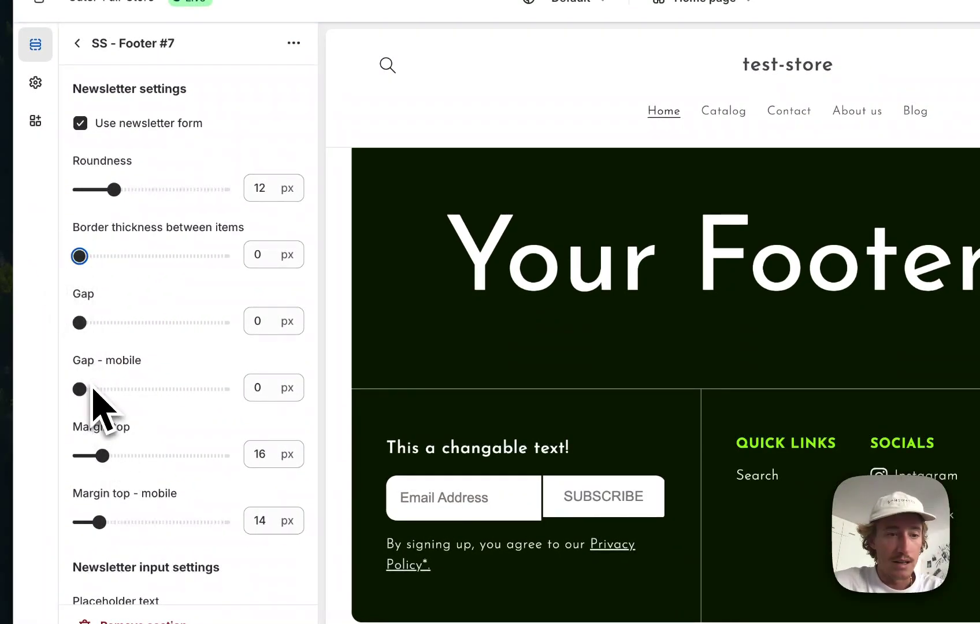
Change the email field placeholder from 'Email Address' to 'Your E-Mail'
scroll(113, 462, "down", 3)
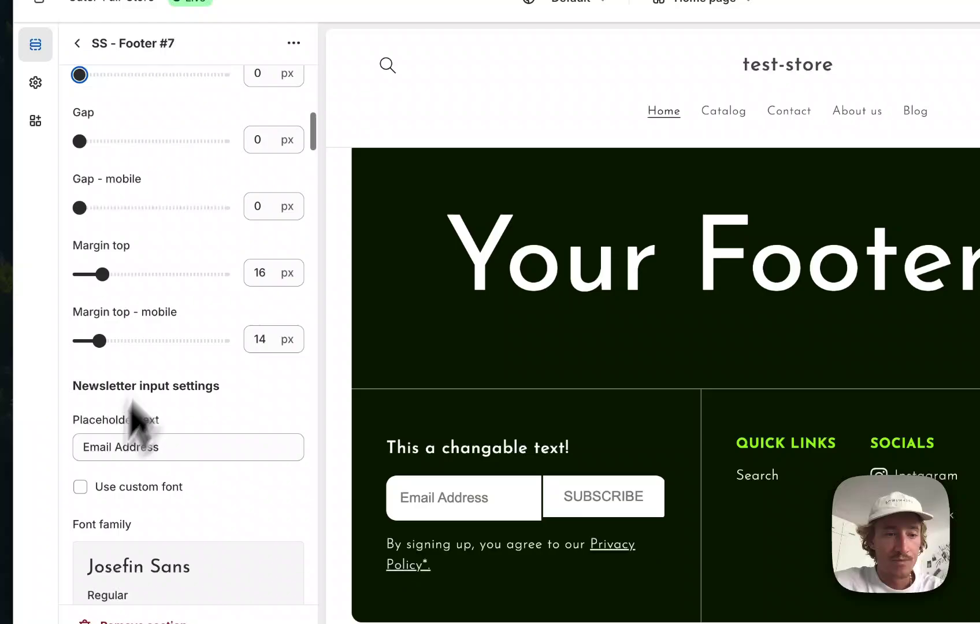
scroll(168, 355, "down", 2)
left_click(178, 312)
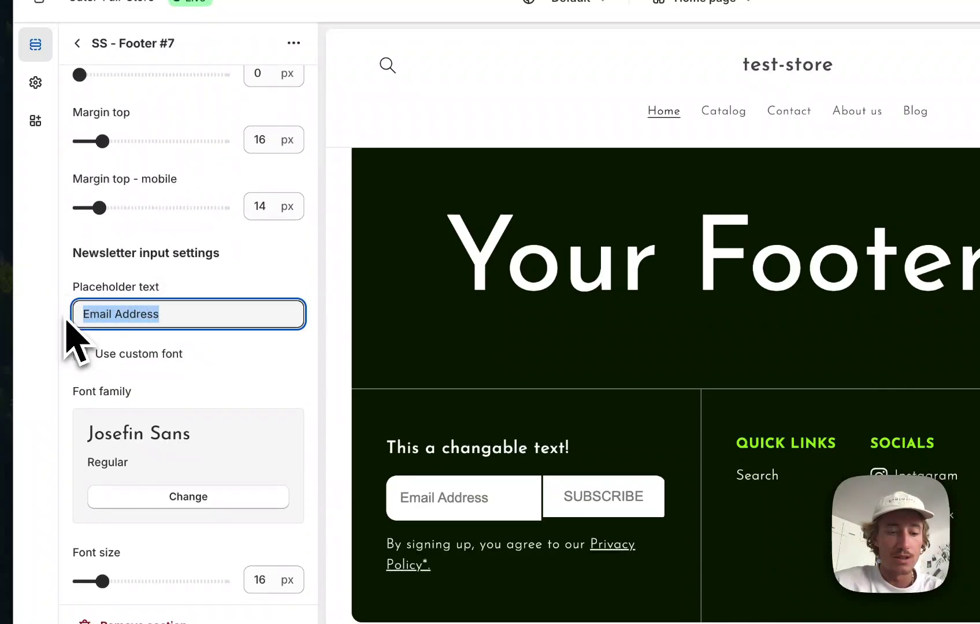
type("Your Adrew")
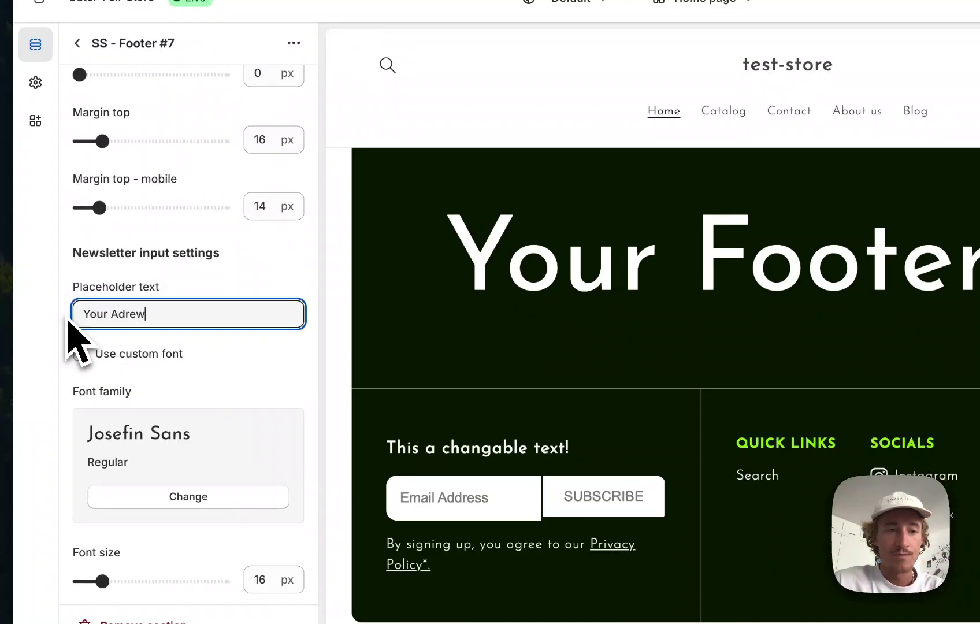
key("BackSpace")
key("BackSpace")
key("BackSpace")
key("BackSpace")
key("BackSpace")
type("E")
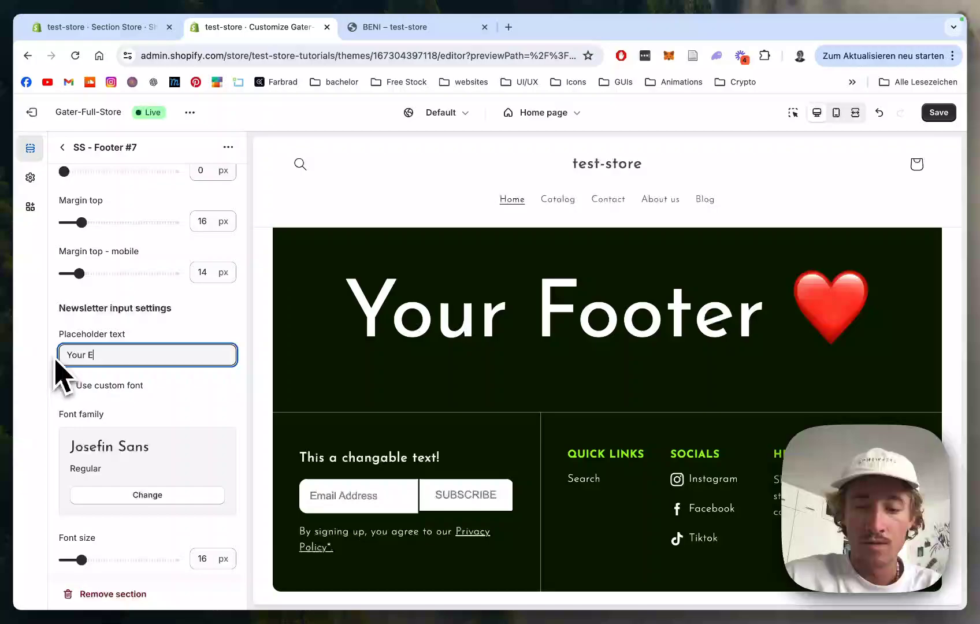
type("-Mail")
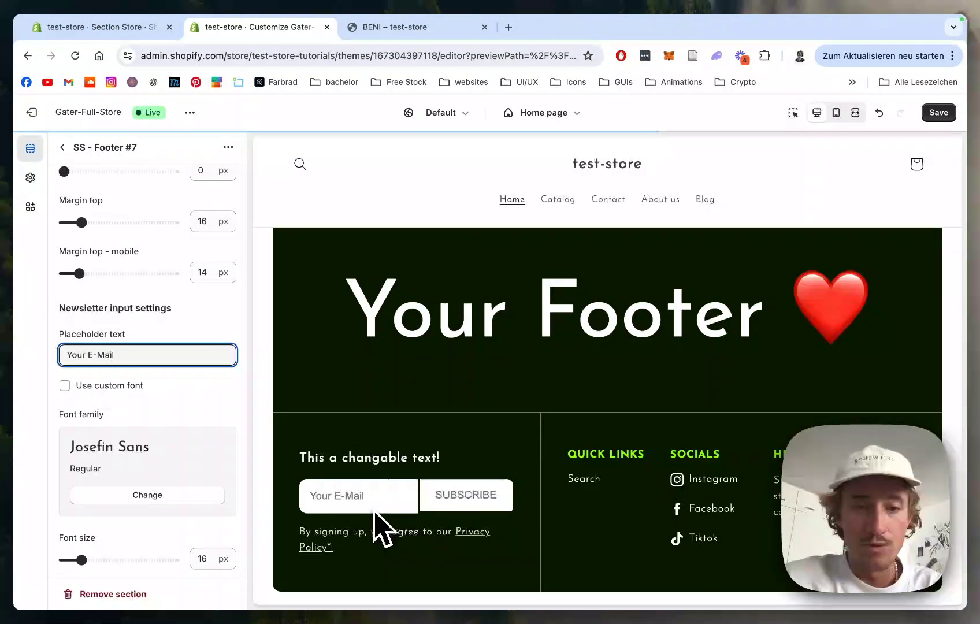
scroll(219, 405, "down", 5)
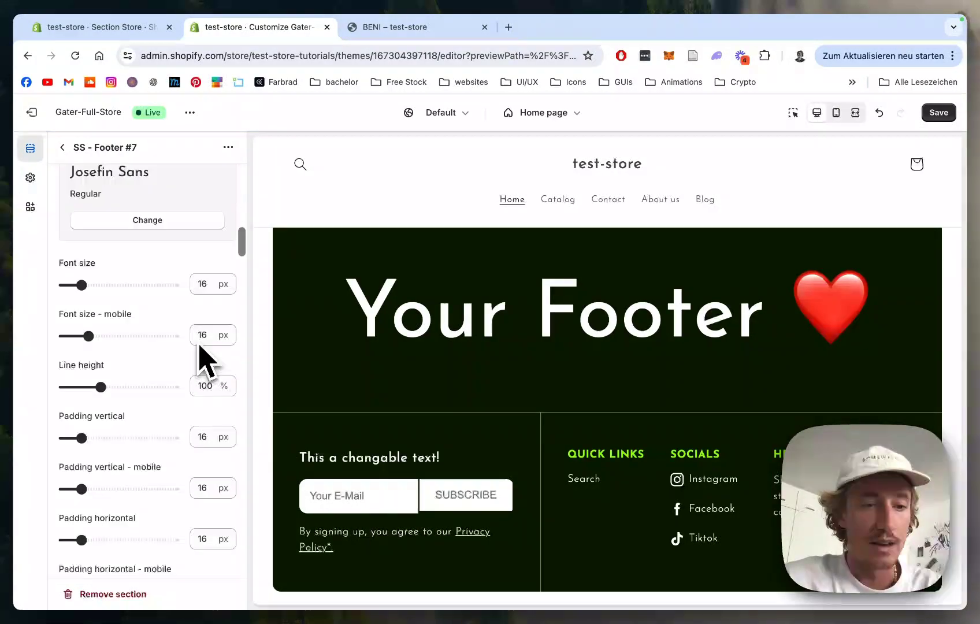
scroll(202, 361, "down", 2)
scroll(202, 361, "up", 3)
scroll(203, 361, "down", 4)
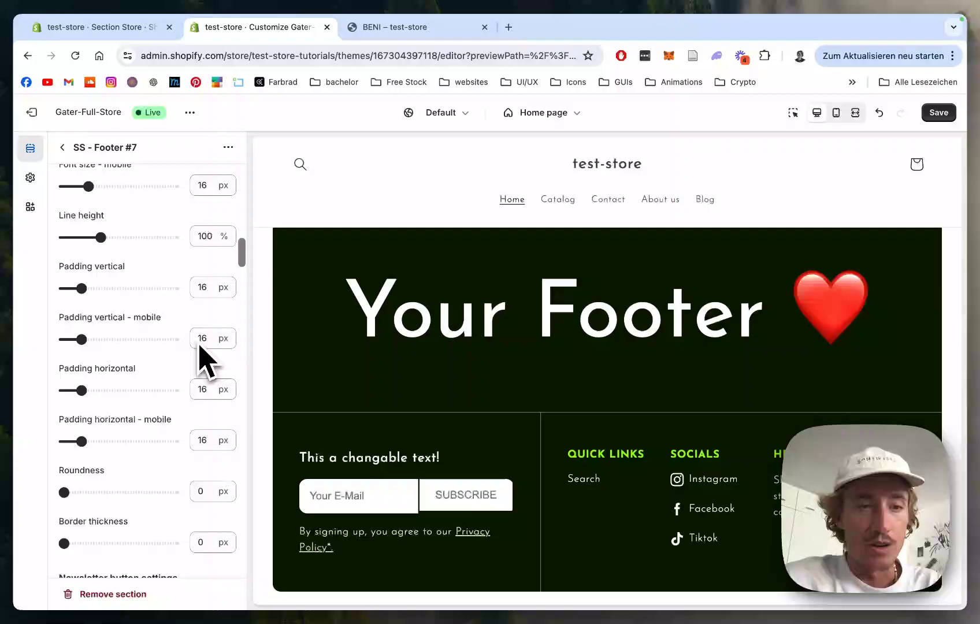
scroll(206, 361, "down", 2)
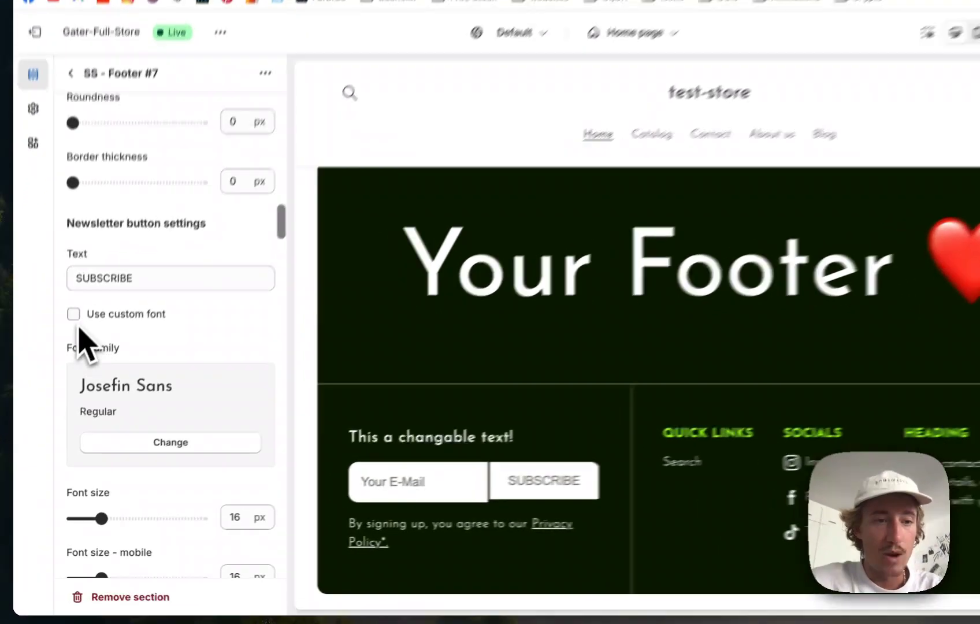
Use the custom font on the SUBSCRIBE button and shrink menu headings to 12 px
left_click(65, 352)
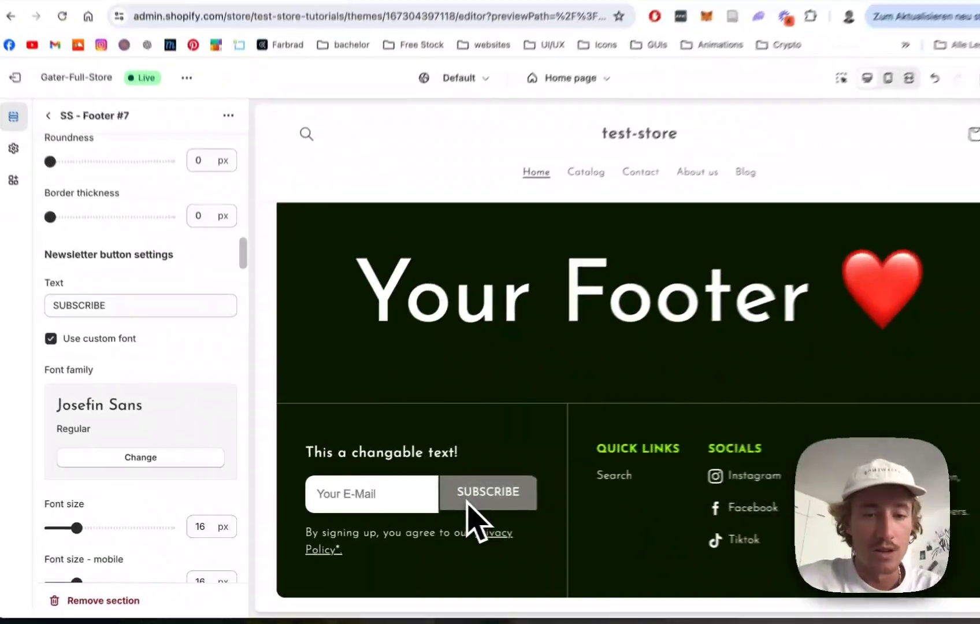
scroll(214, 315, "down", 6)
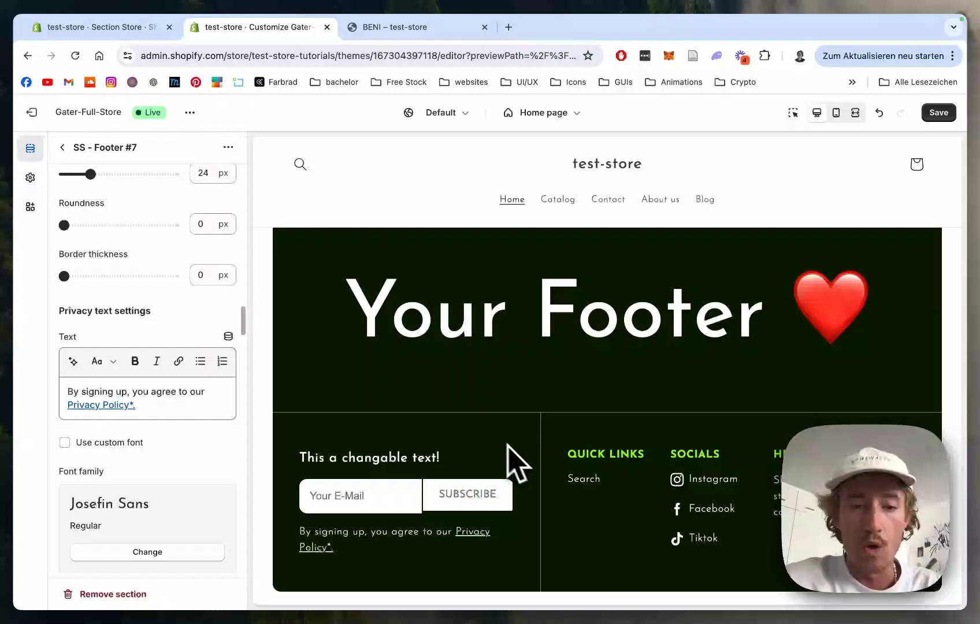
scroll(191, 342, "down", 5)
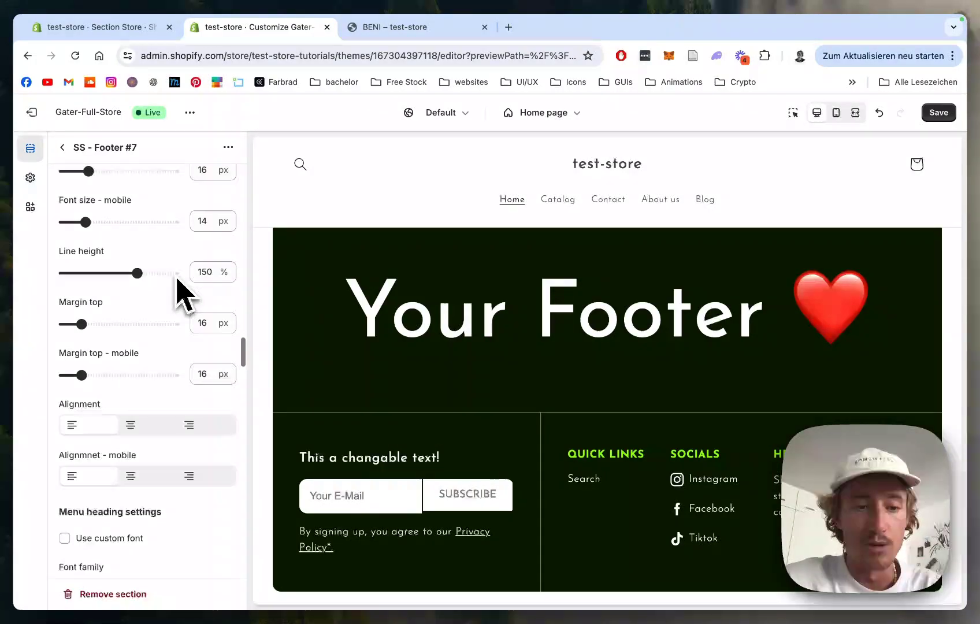
scroll(179, 283, "down", 10)
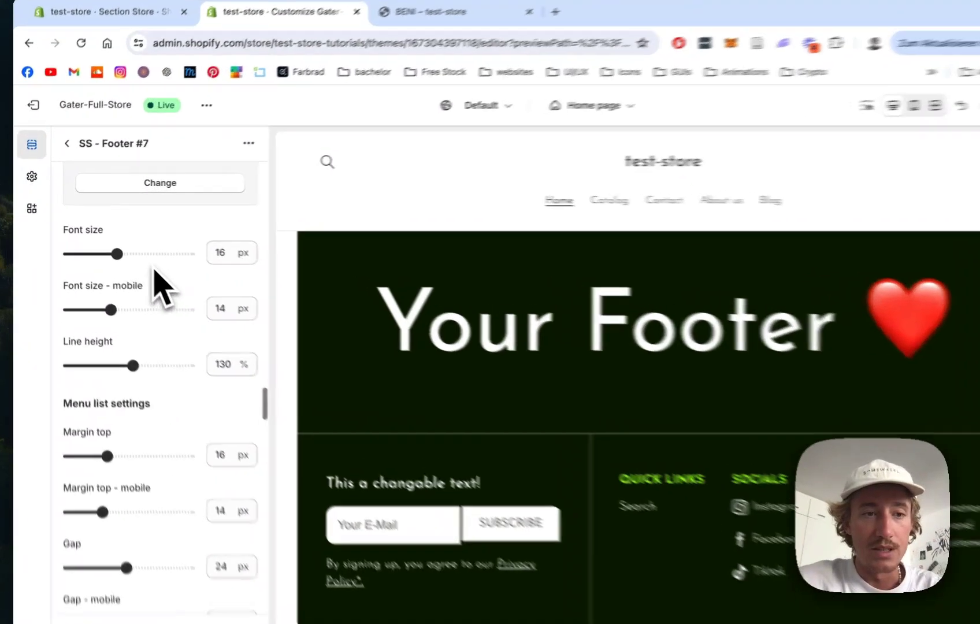
mouse_move(117, 254)
left_mouse_down()
mouse_move(134, 254)
mouse_move(136, 266)
mouse_move(124, 266)
left_mouse_up()
Set the footer menu links to 14 px with a 150% line height
scroll(175, 258, "down", 3)
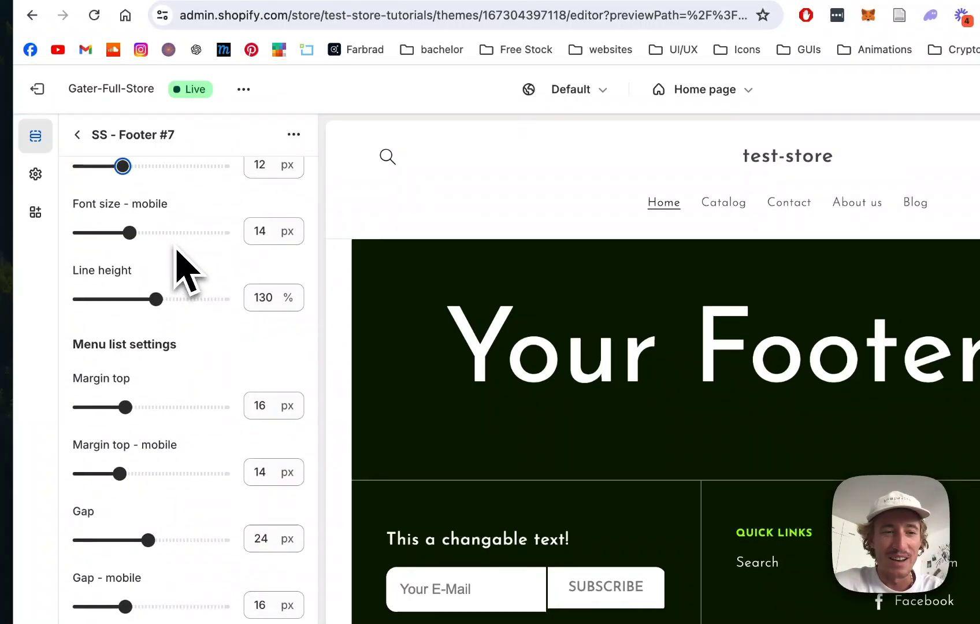
scroll(185, 271, "down", 1)
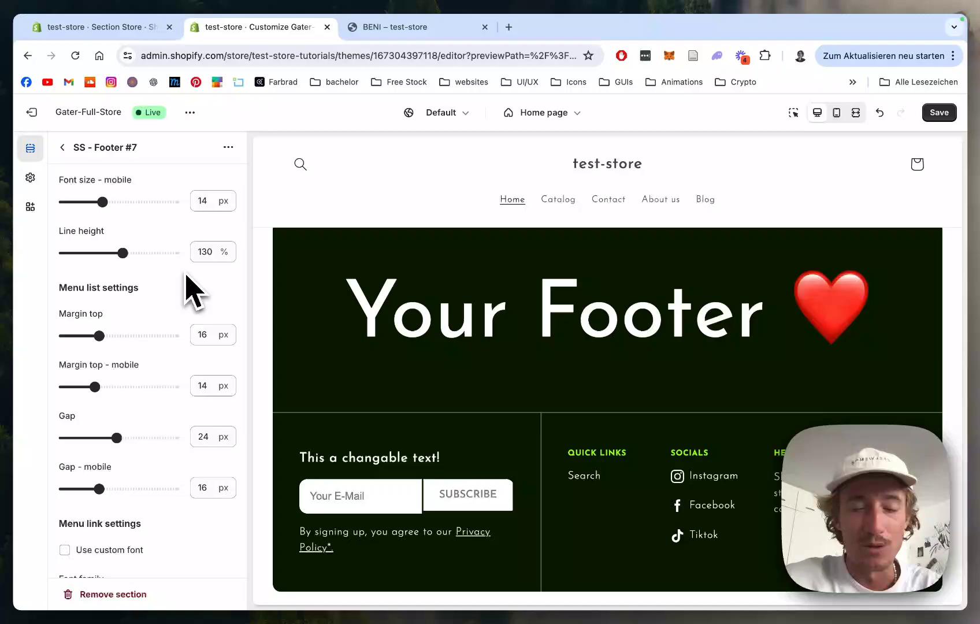
scroll(192, 290, "down", 1)
scroll(234, 263, "down", 9)
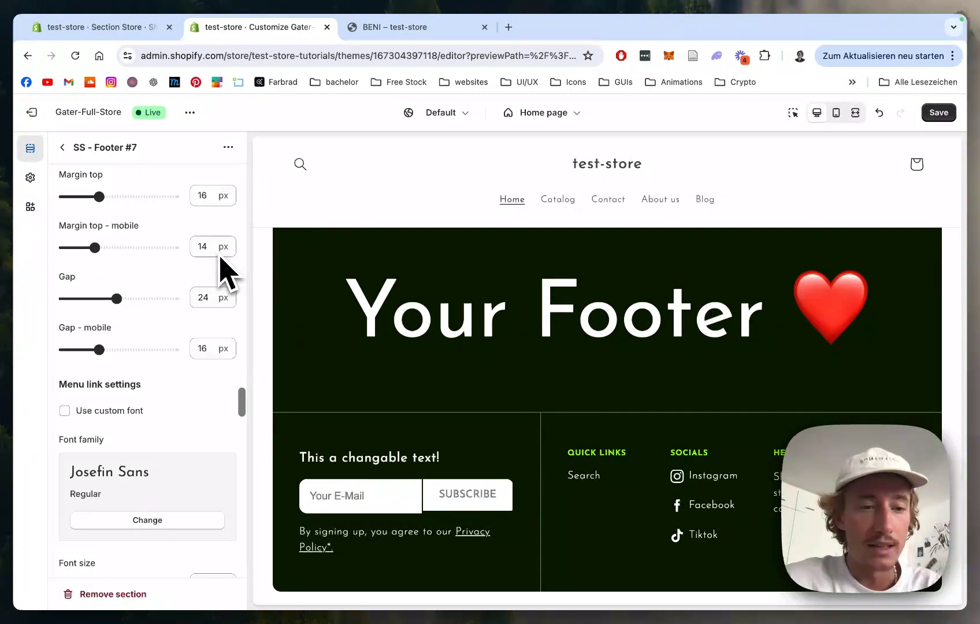
scroll(228, 269, "down", 3)
left_click_drag(108, 309, 121, 308)
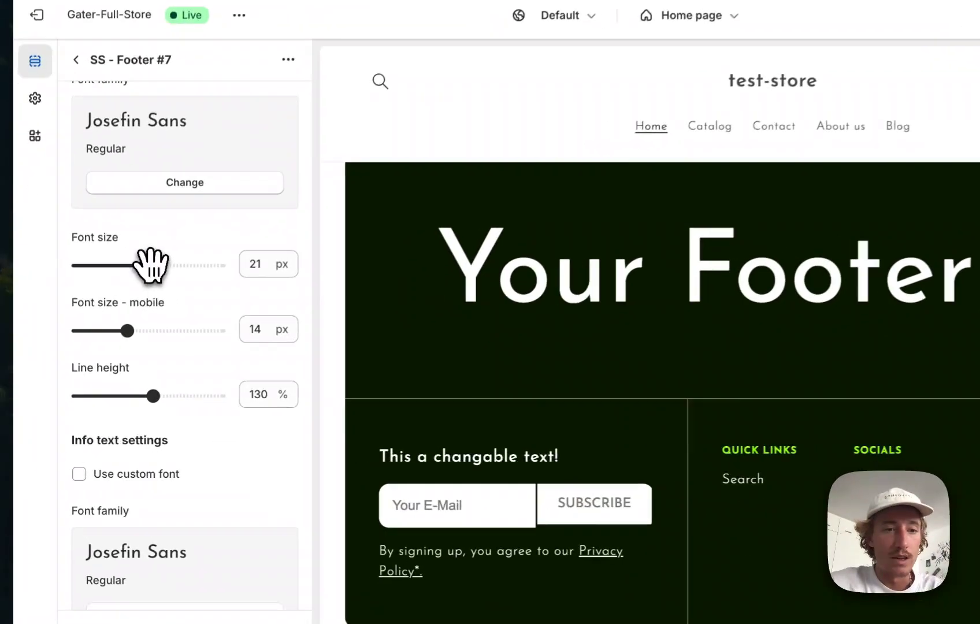
left_click_drag(153, 262, 132, 264)
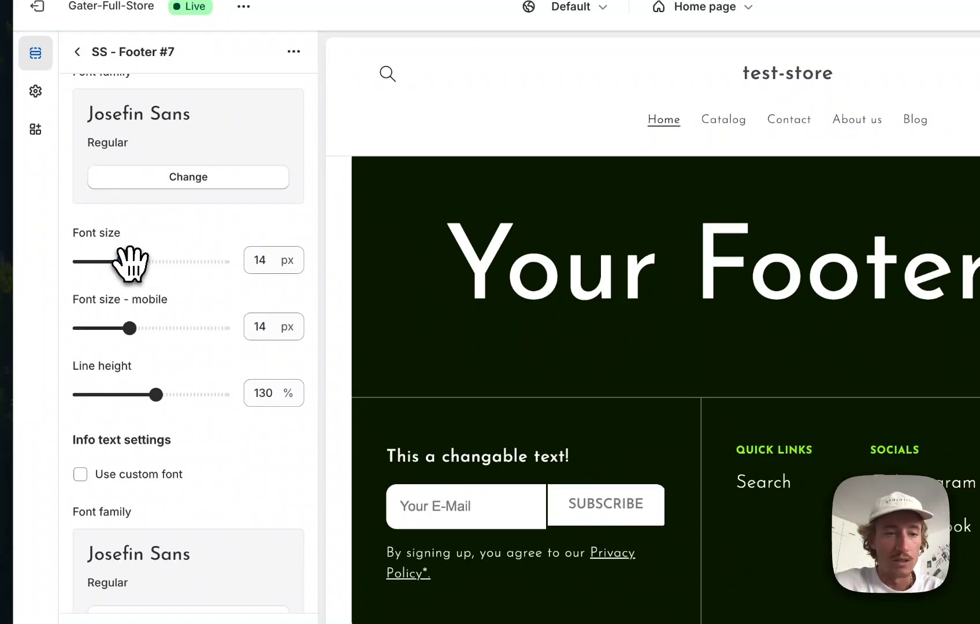
scroll(171, 226, "down", 20)
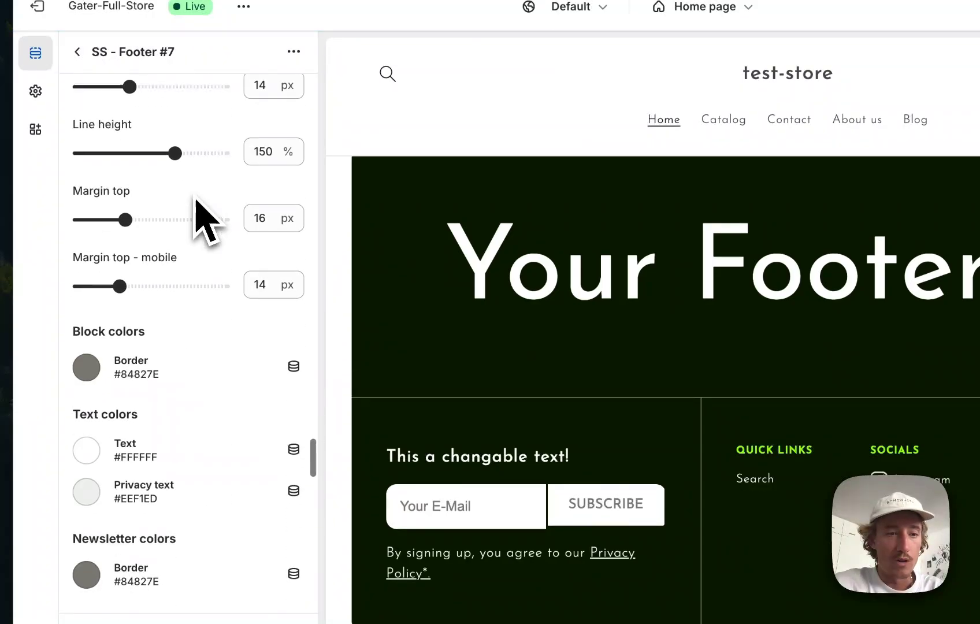
Set the newsletter button border to #FFFFFF and its text to #FFAE3E
scroll(211, 249, "down", 10)
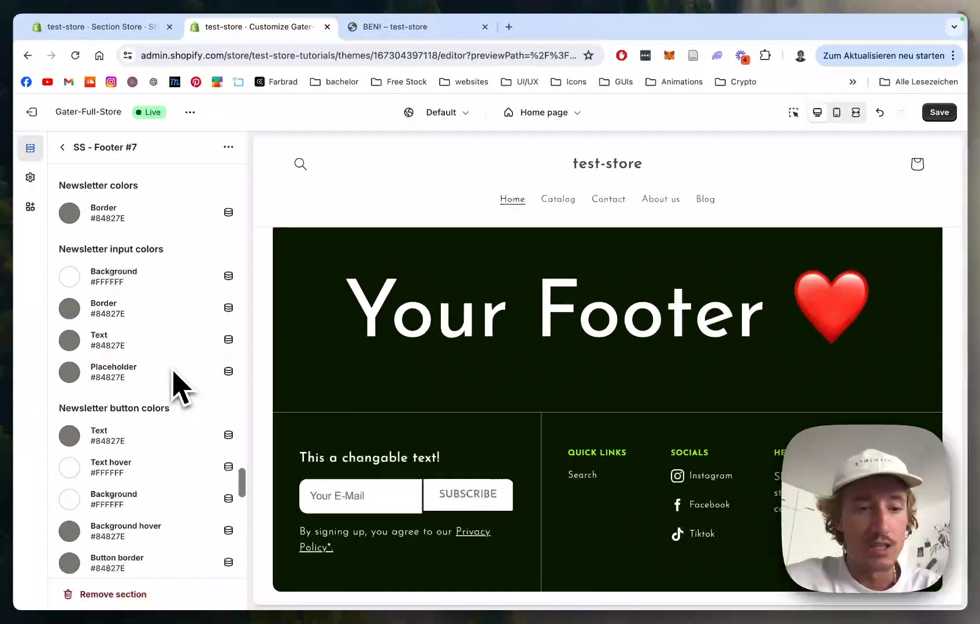
scroll(181, 389, "down", 2)
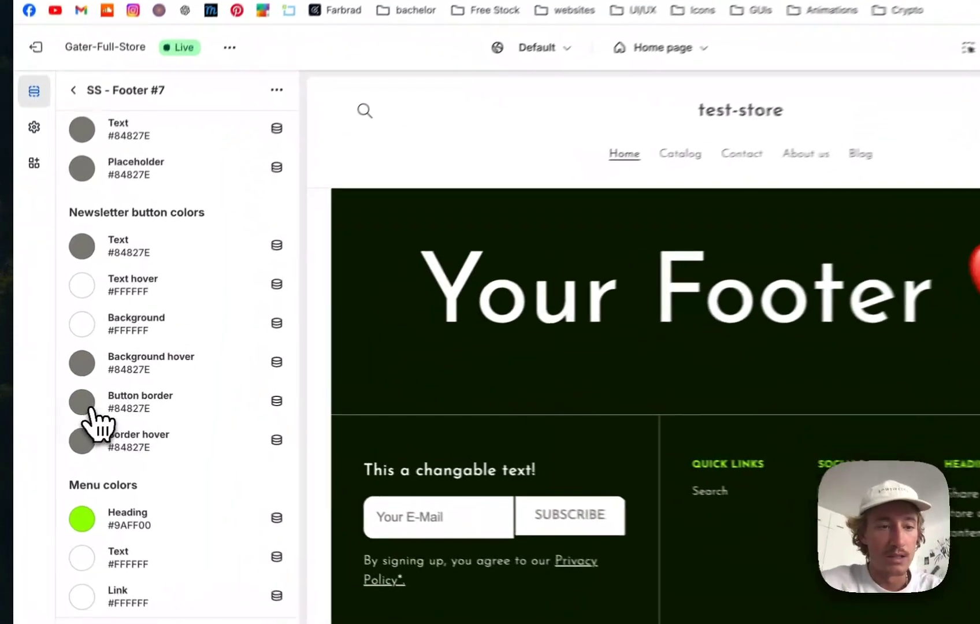
left_click(70, 401)
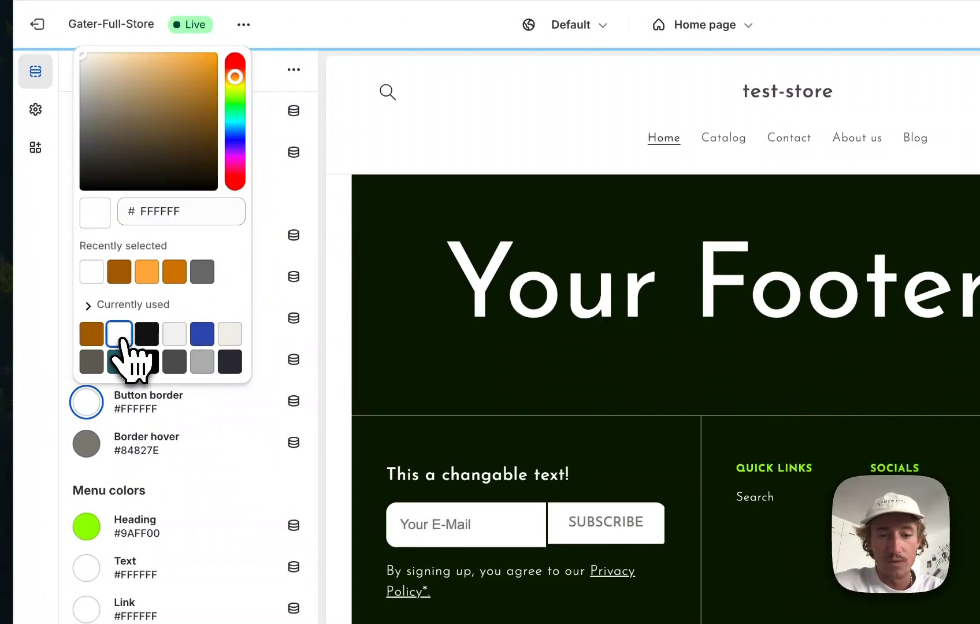
left_click(316, 309)
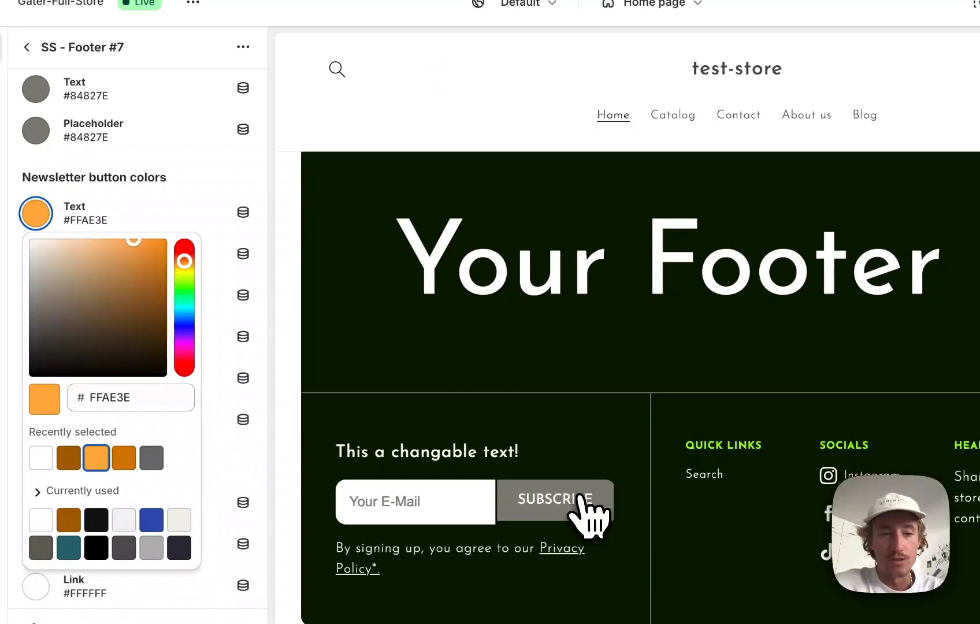
Color the footer menu headings #FFAE3E orange
scroll(254, 205, "down", 3)
scroll(252, 199, "up", 2)
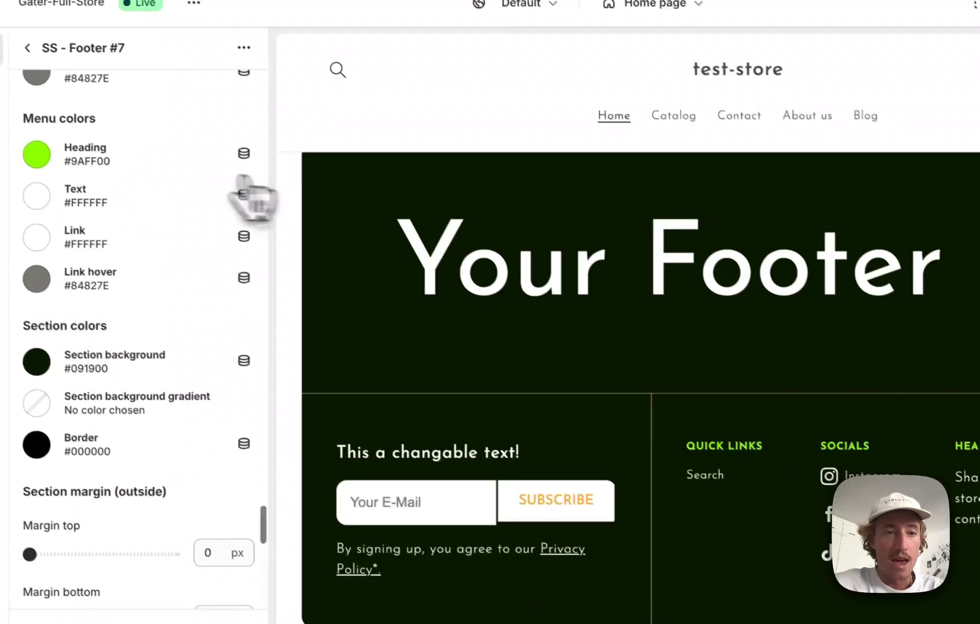
left_click(37, 149)
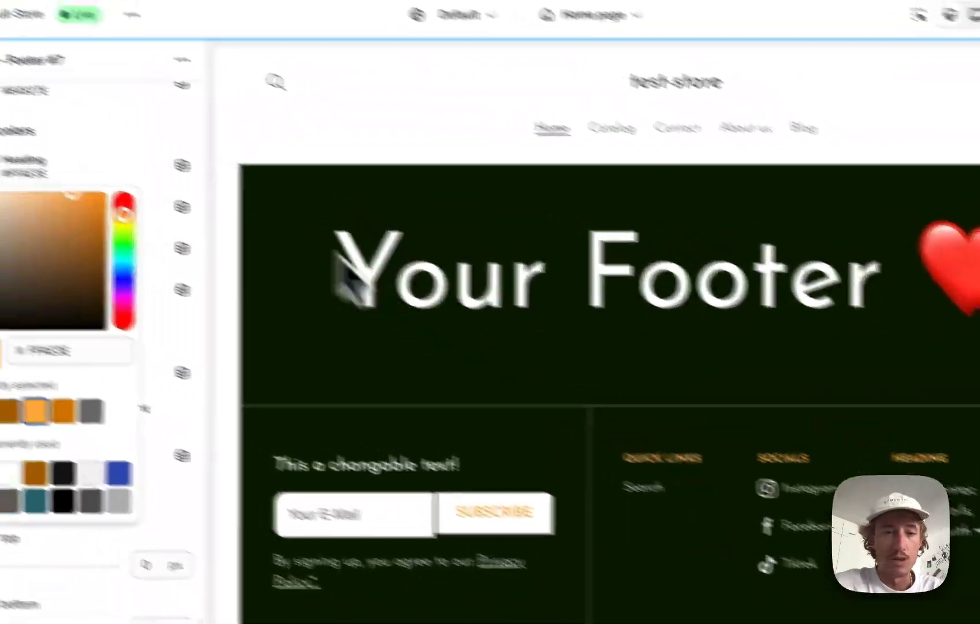
left_click(303, 205)
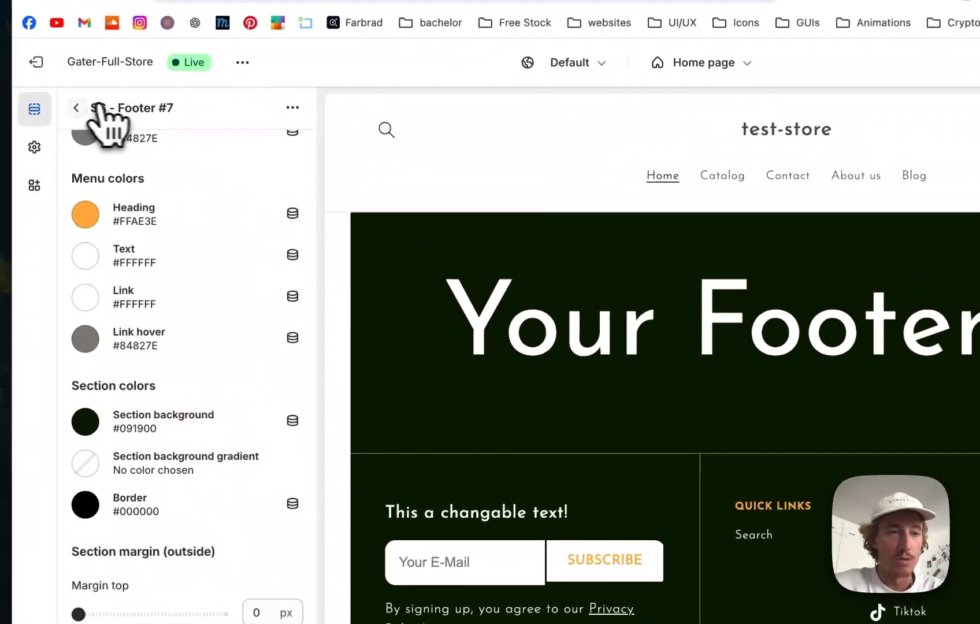
left_click(97, 107)
scroll(219, 479, "down", 3)
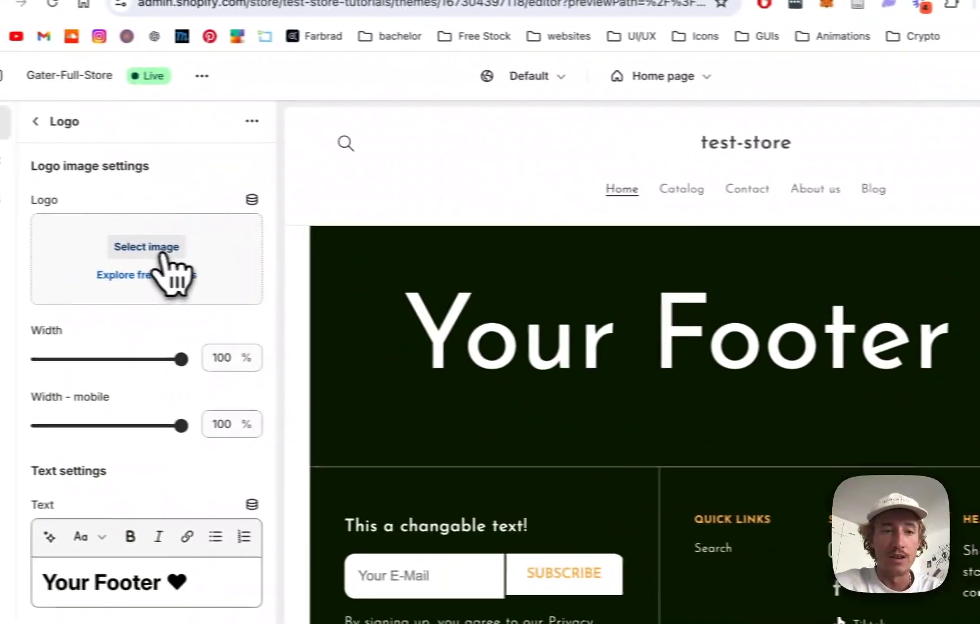
left_click(147, 247)
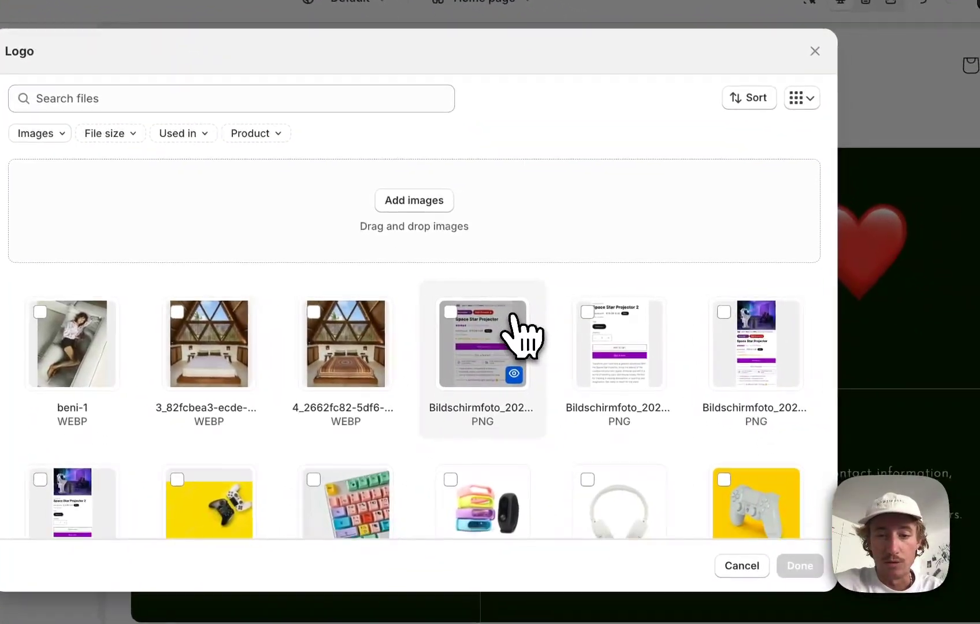
scroll(687, 393, "down", 5)
scroll(509, 324, "down", 5)
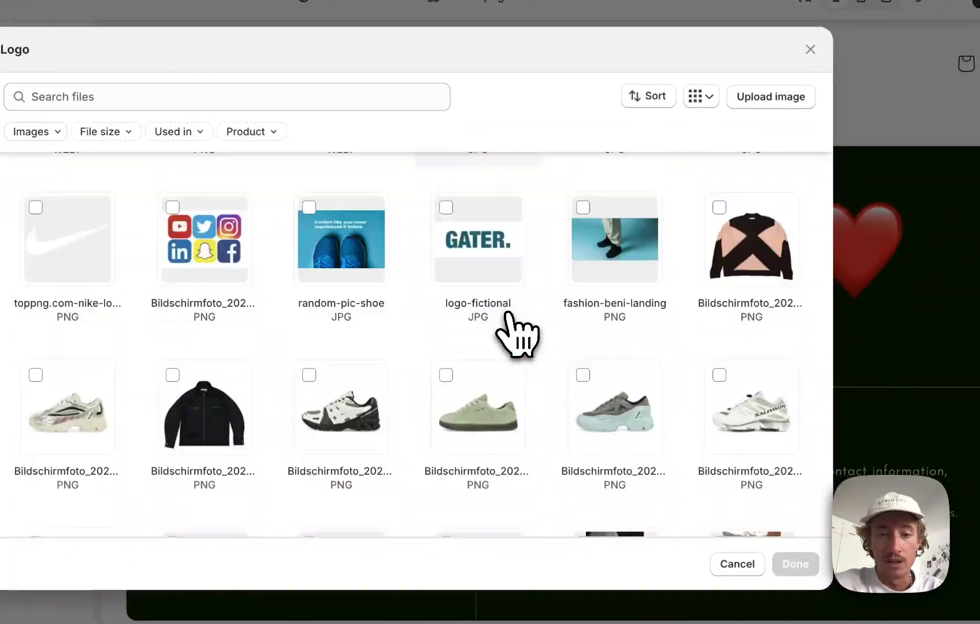
left_click(504, 277)
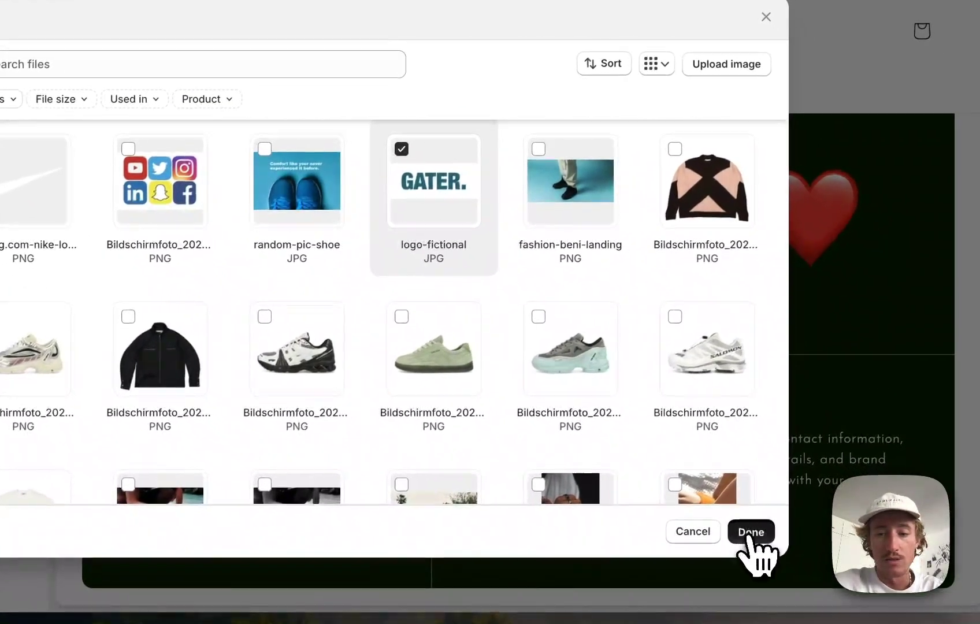
left_click(754, 536)
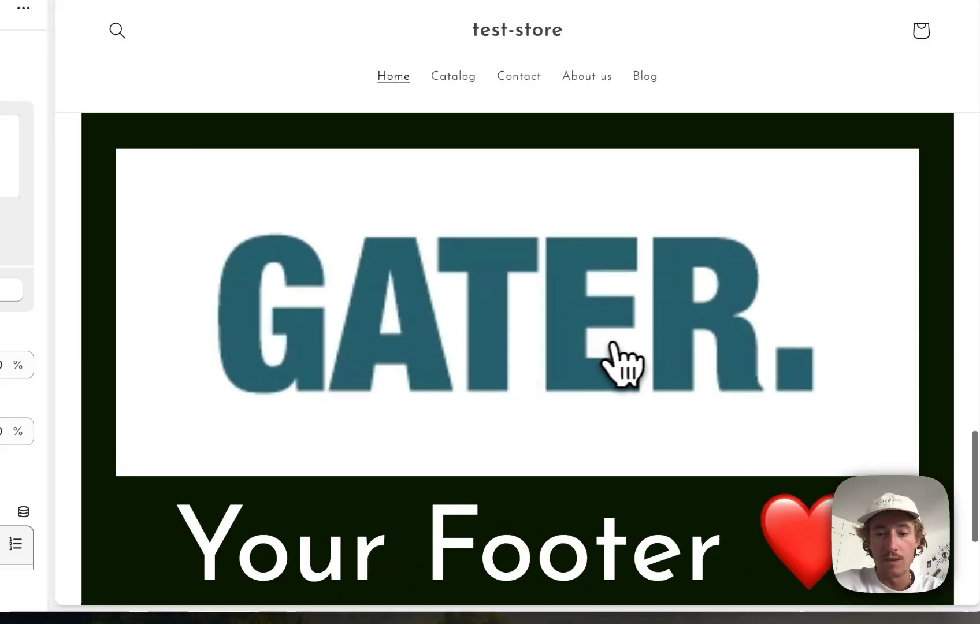
scroll(623, 361, "down", 3)
left_click(856, 105)
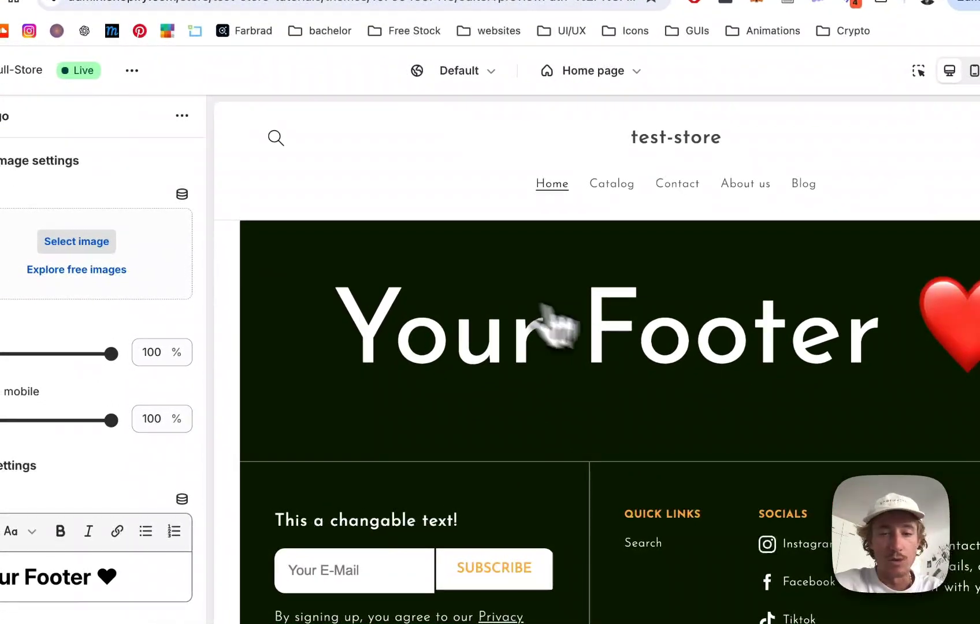
scroll(145, 281, "down", 3)
scroll(246, 234, "down", 3)
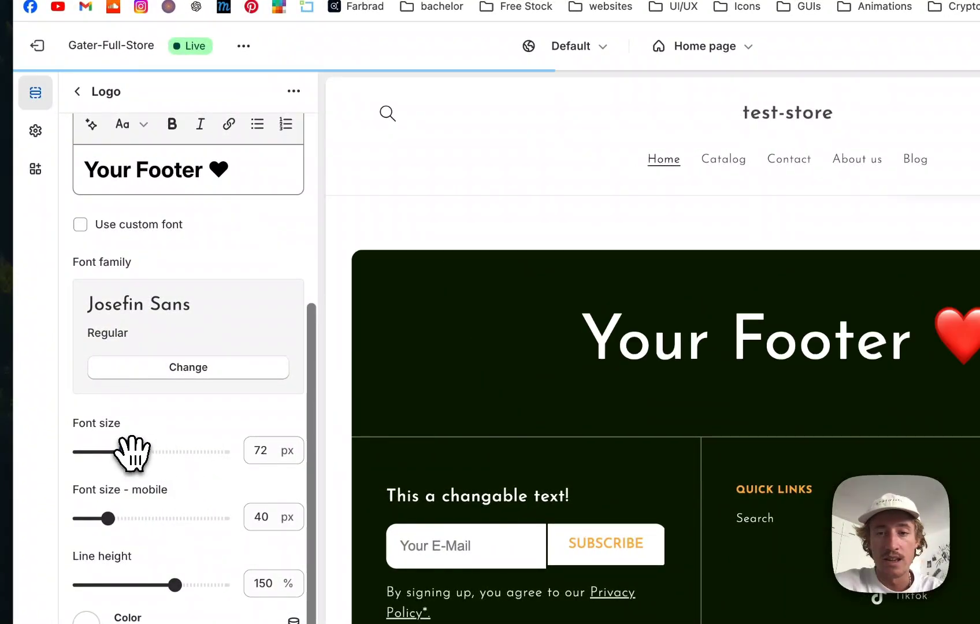
Replace the HEADING block's default blurb with 'Fill this with brand content.'
left_click(78, 93)
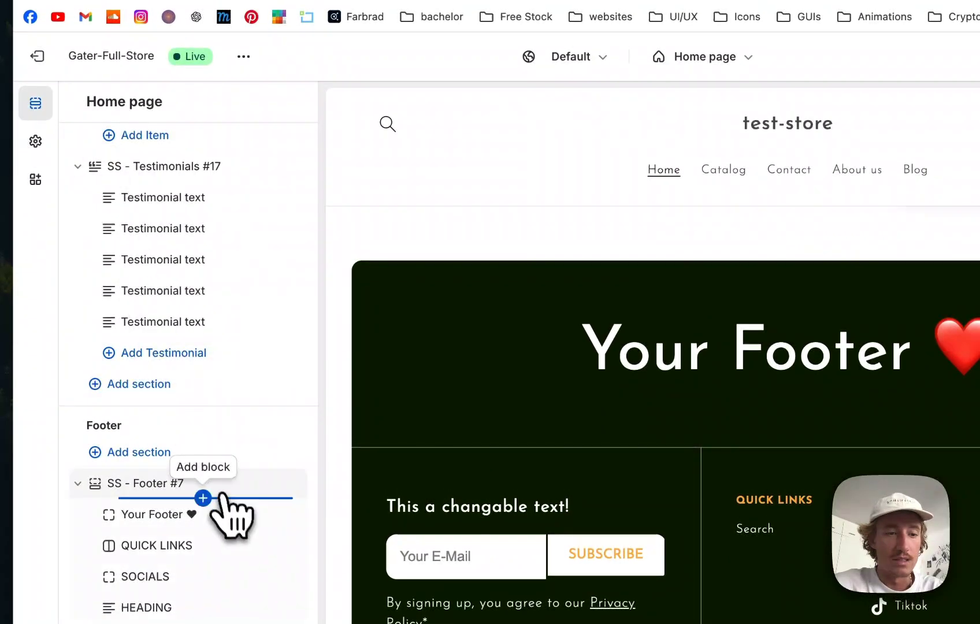
left_click(174, 546)
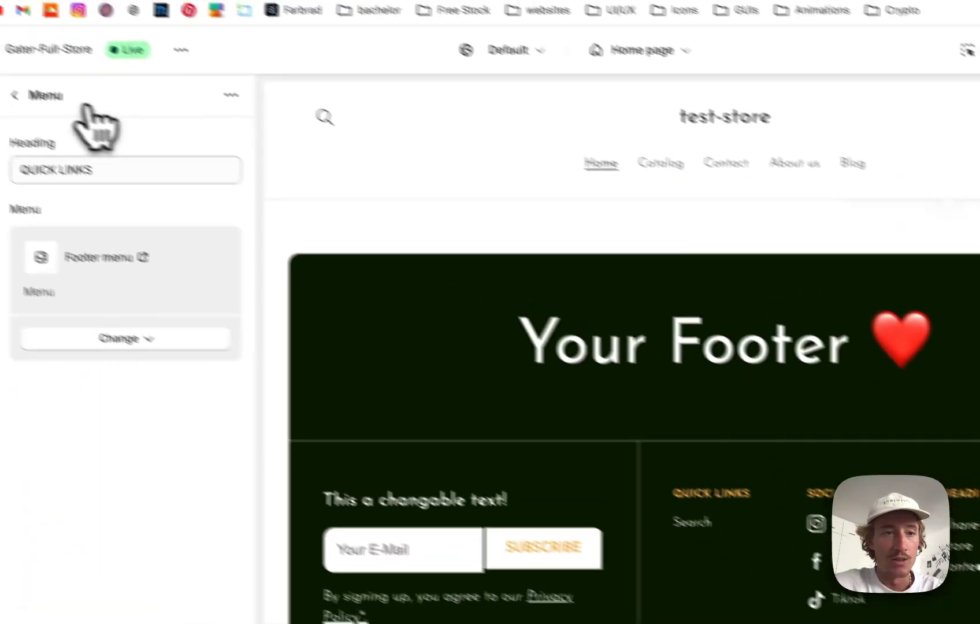
left_click(86, 107)
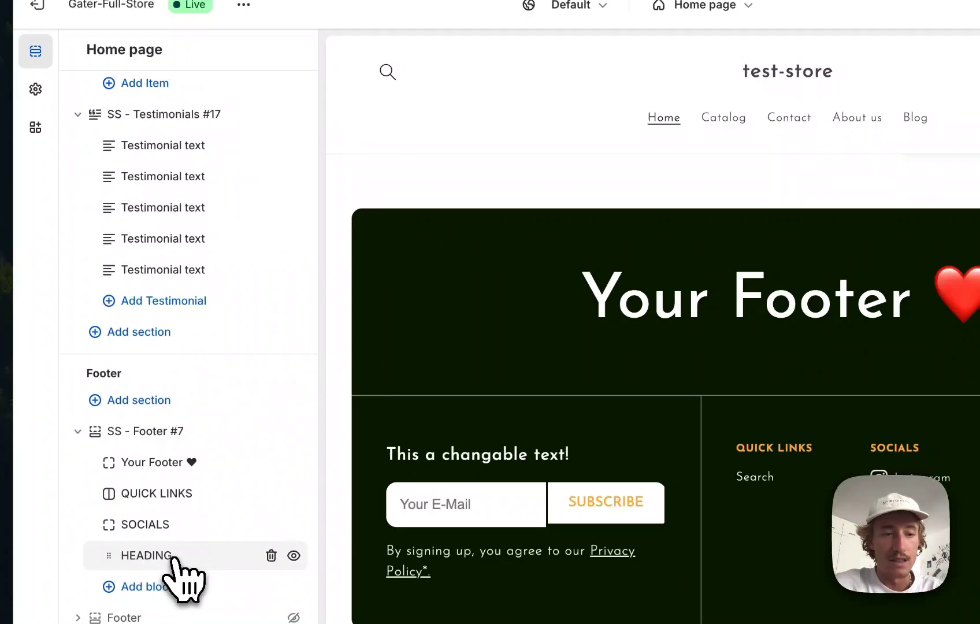
left_click(172, 557)
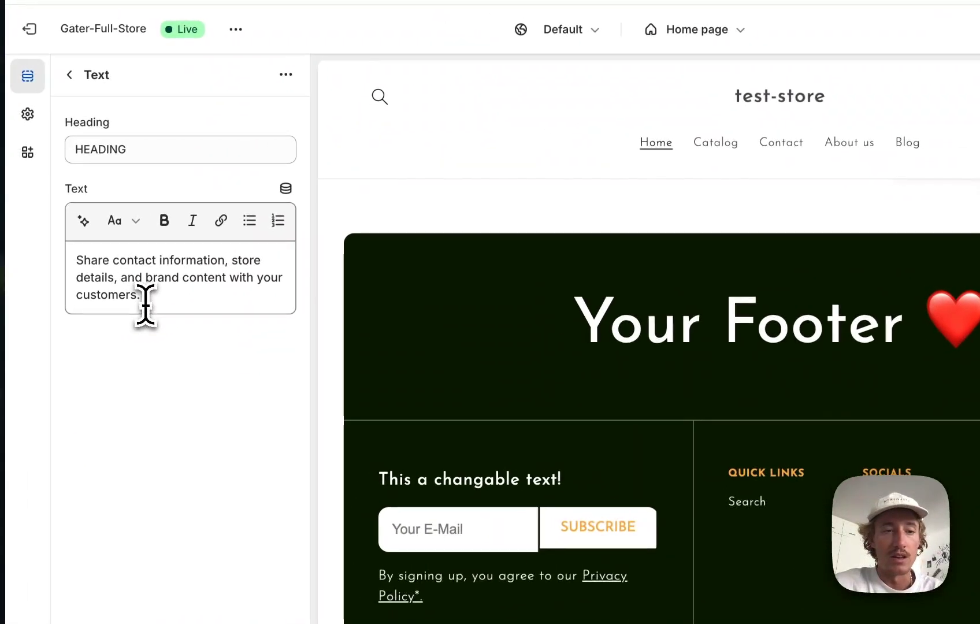
left_click_drag(144, 306, 77, 267)
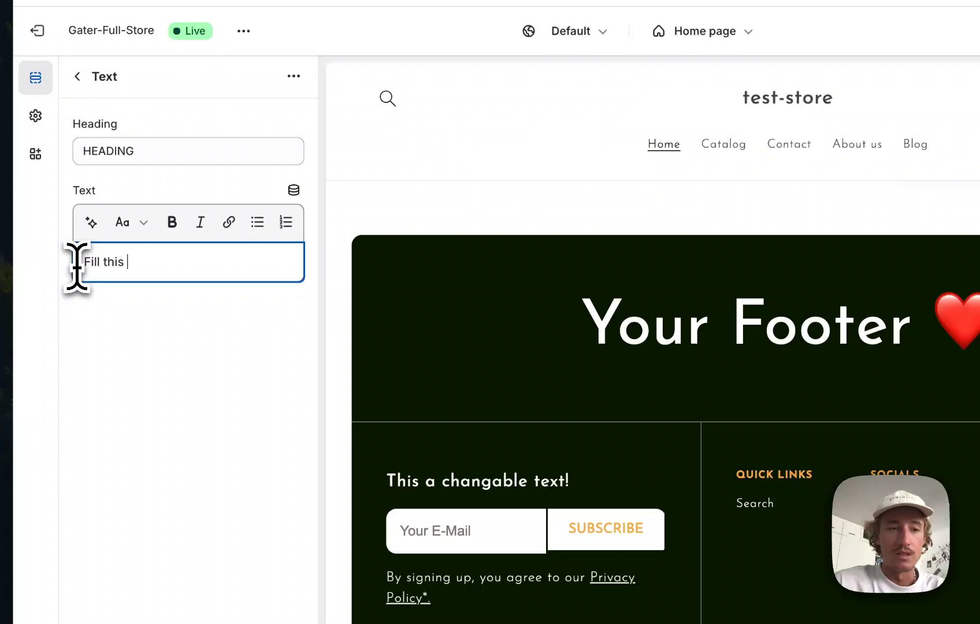
type("Fill this with brand content.")
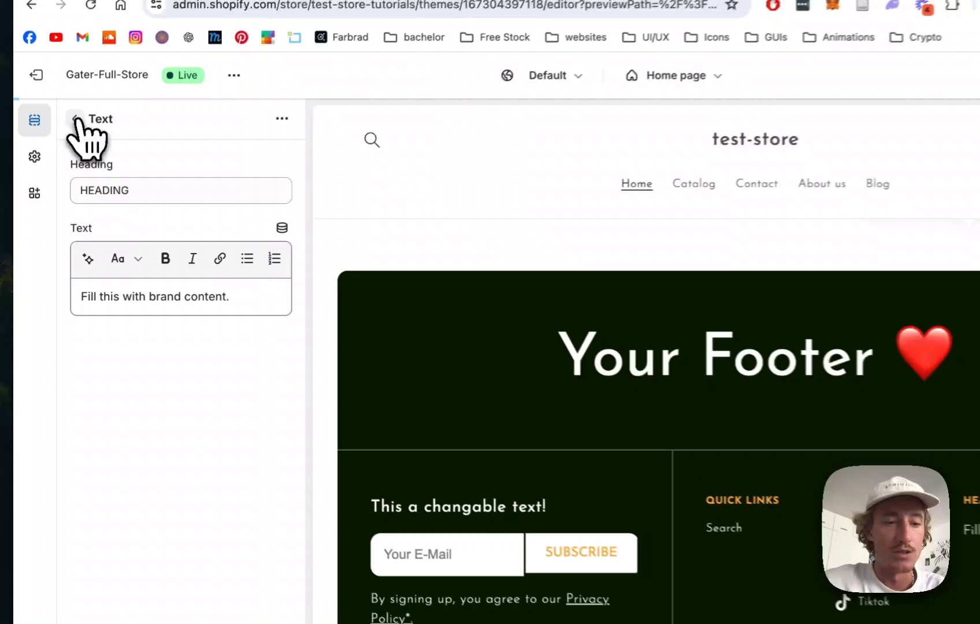
Review the Socials block's Twitter-to-Tiktok link fields and save the theme
left_click(64, 147)
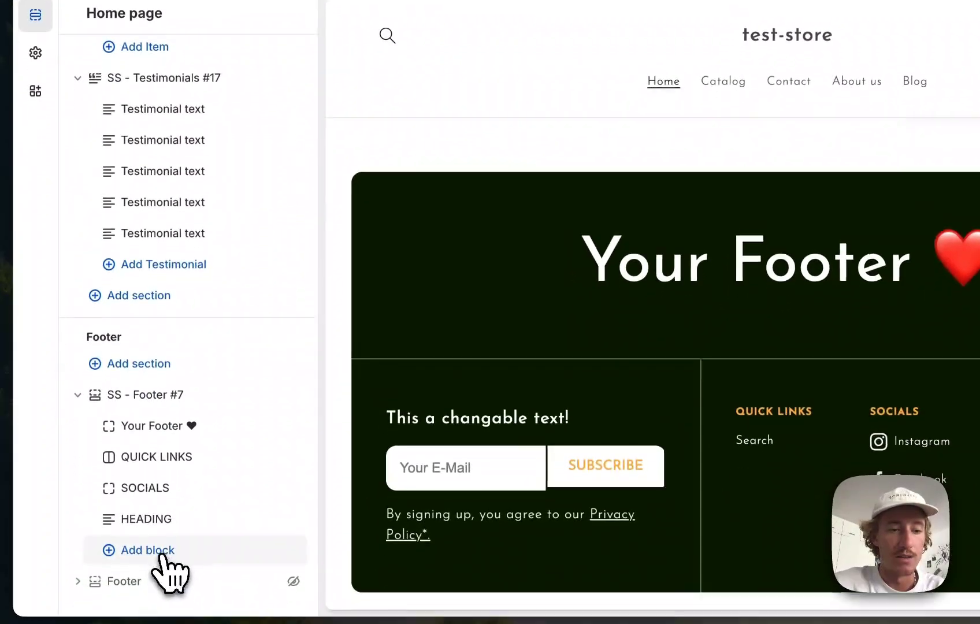
left_click(125, 559)
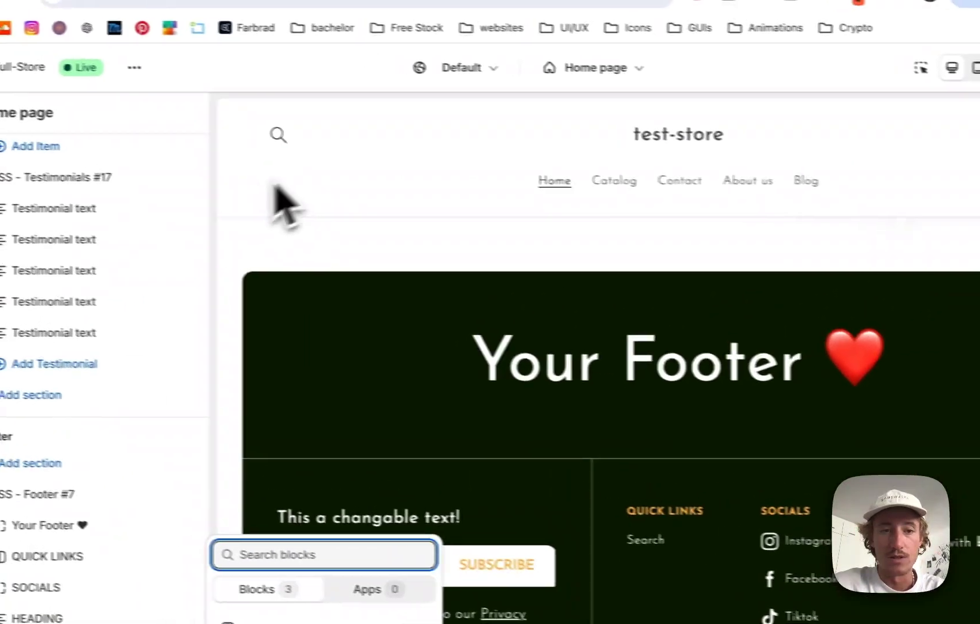
left_click(390, 147)
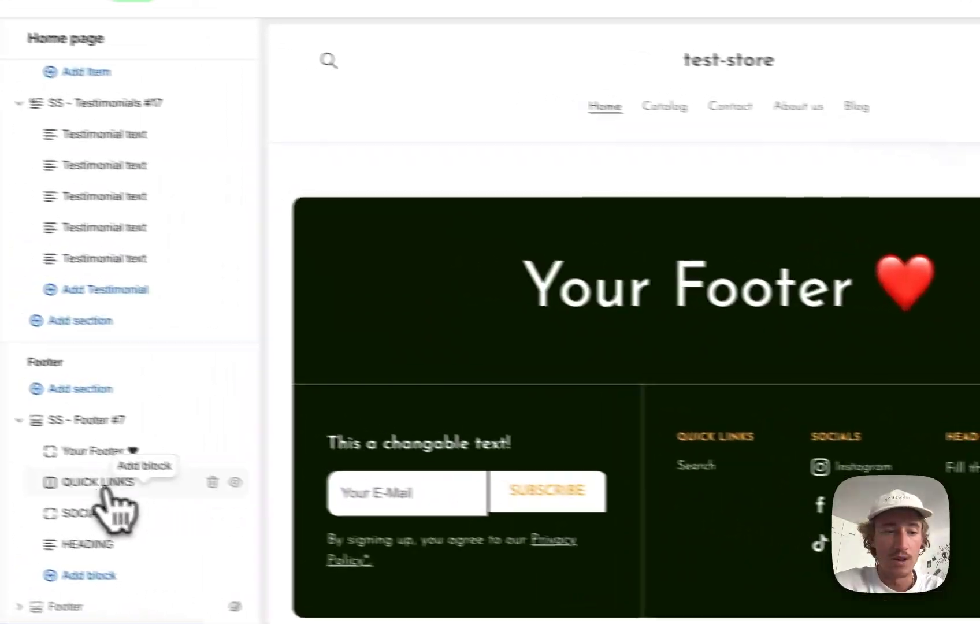
left_click(144, 529)
scroll(192, 237, "down", 5)
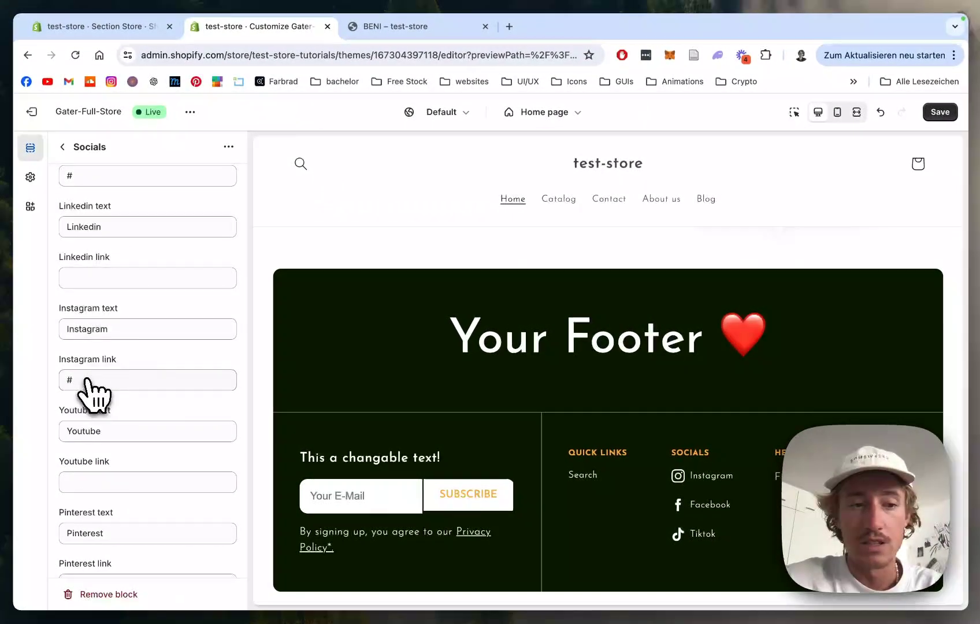
scroll(106, 370, "down", 3)
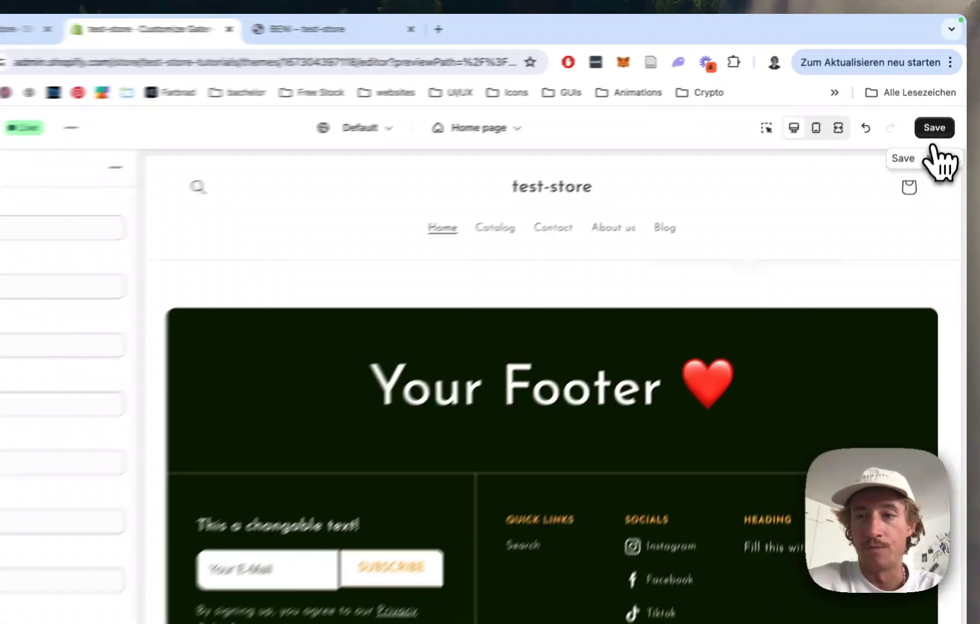
left_click(938, 112)
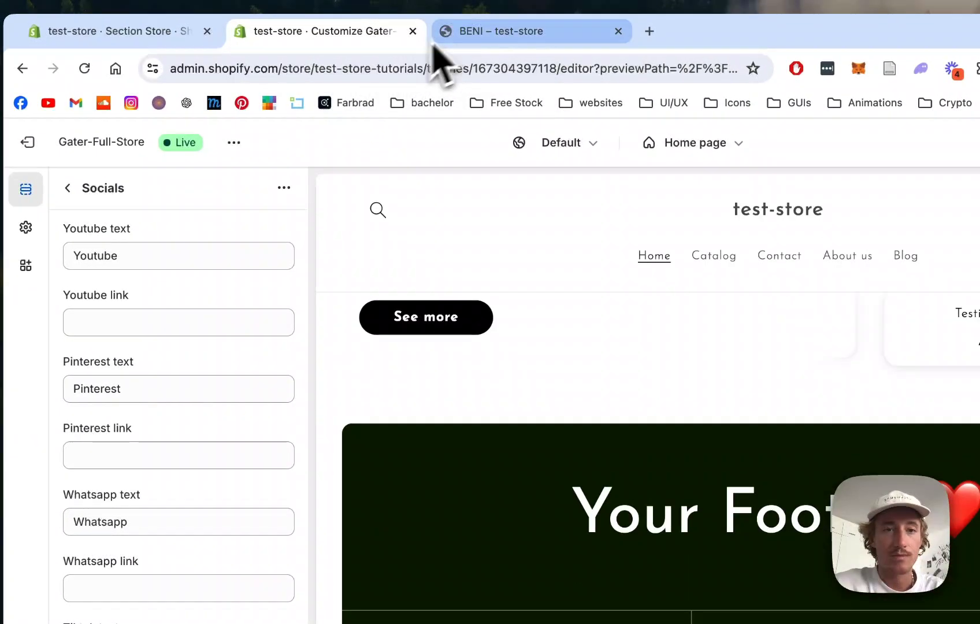
Switch to the live storefront tab to check how the Footer #7 section looks
left_click(456, 40)
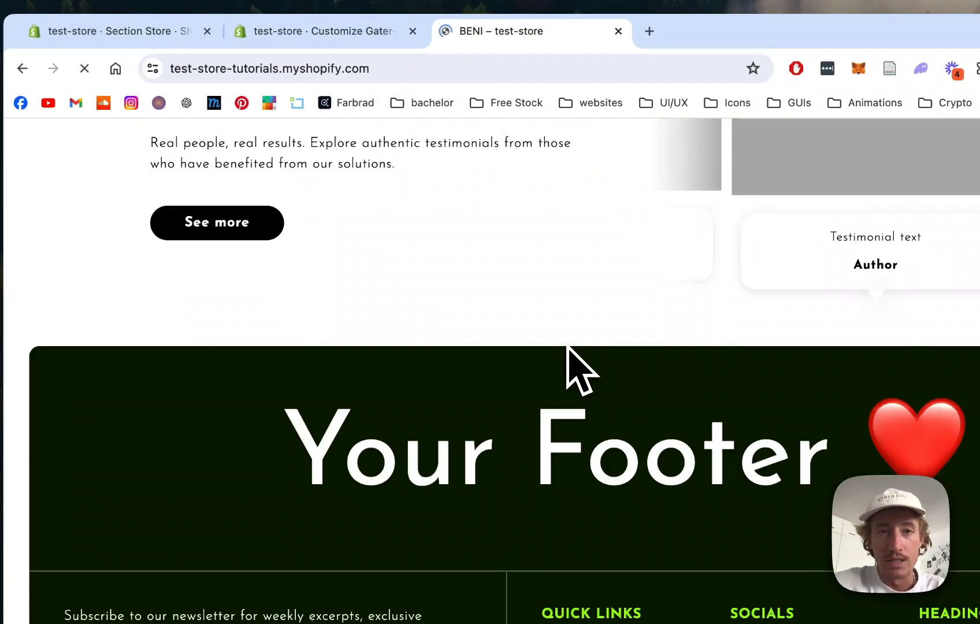